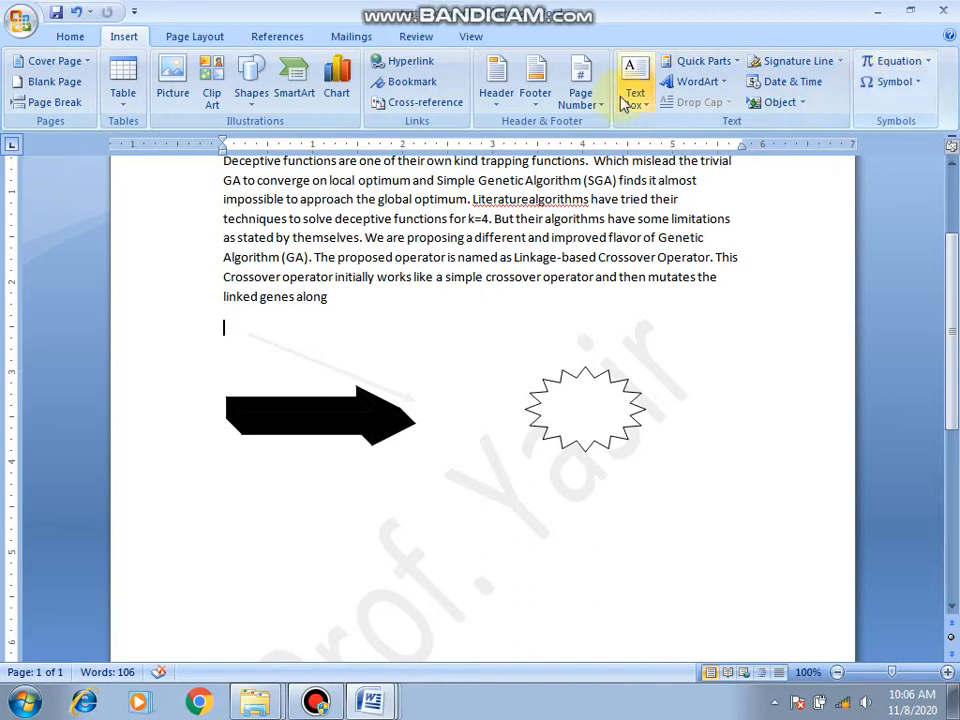
# Step: Delete the black block arrow and the starburst shape below the paragraph
pyautogui.click(281, 421)
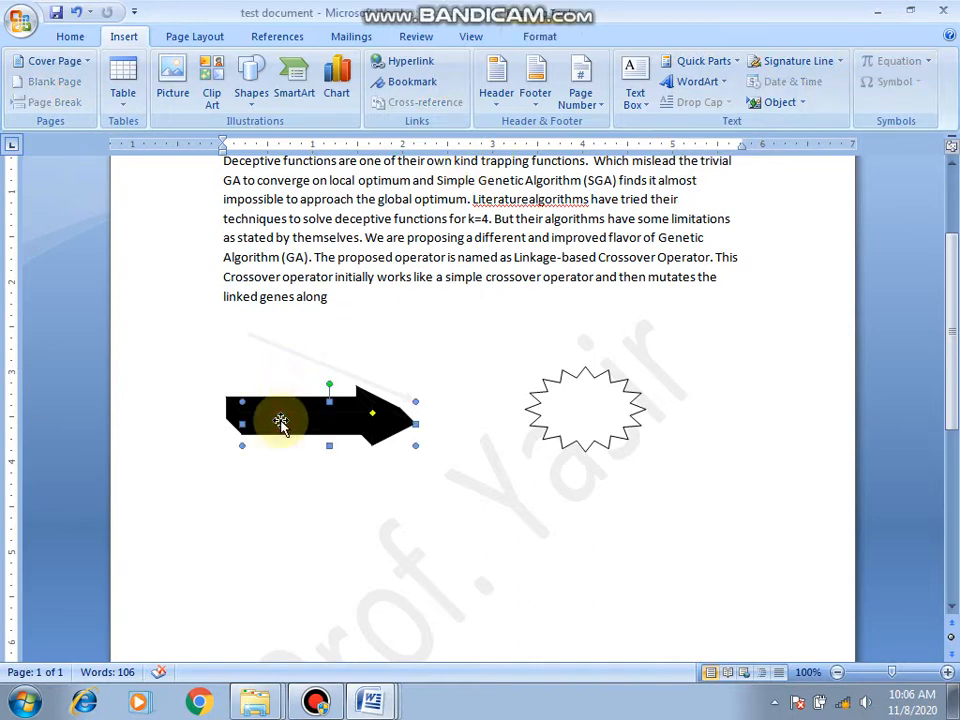
pyautogui.press('Delete')
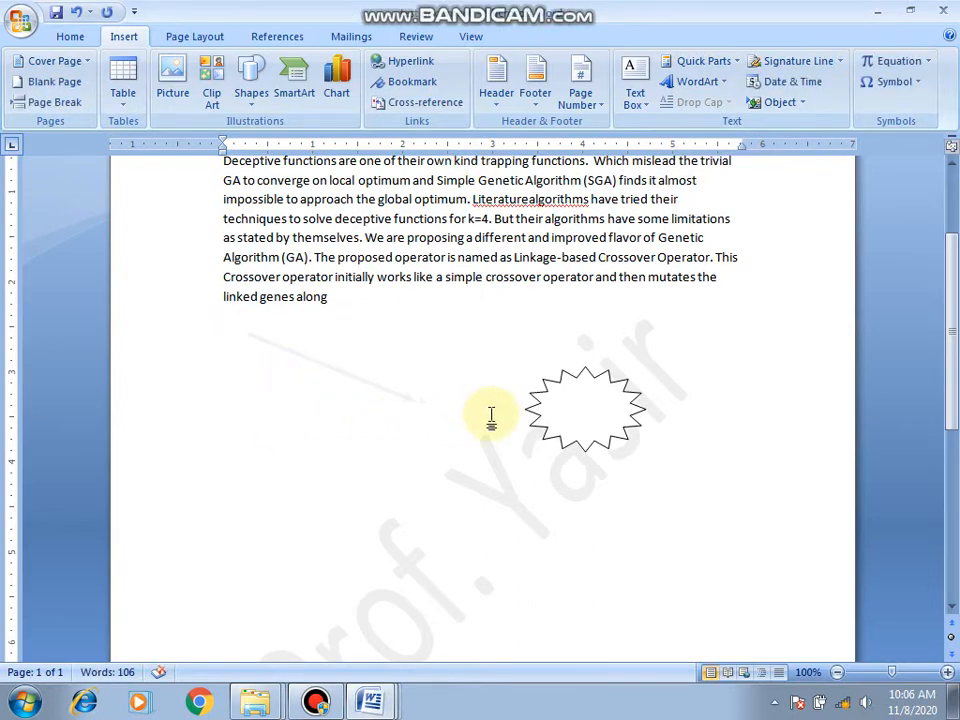
pyautogui.click(564, 398)
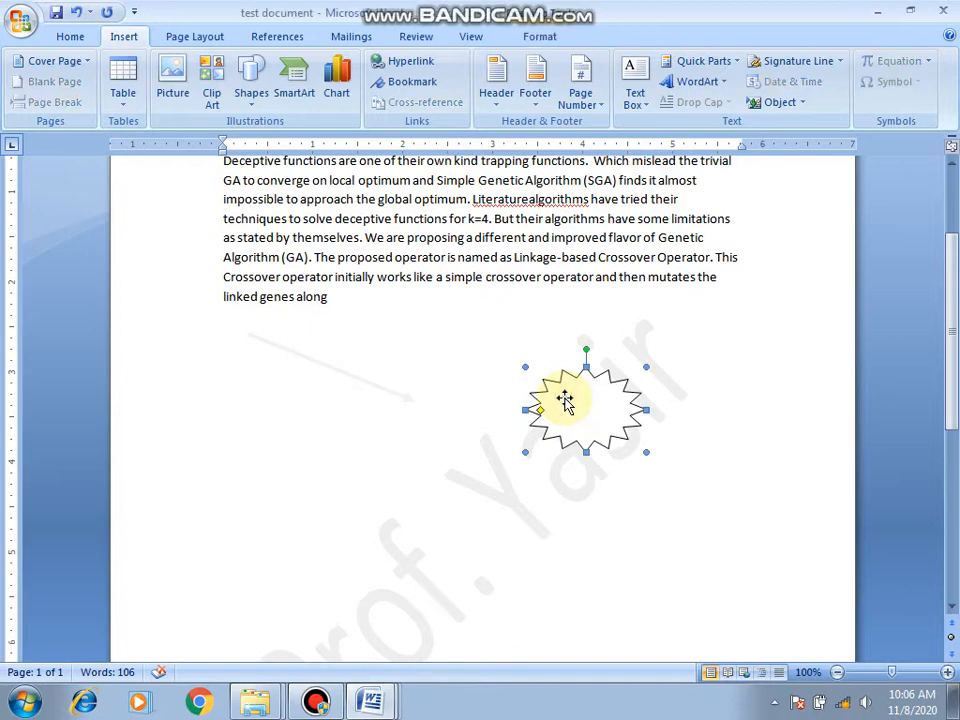
pyautogui.press('Delete')
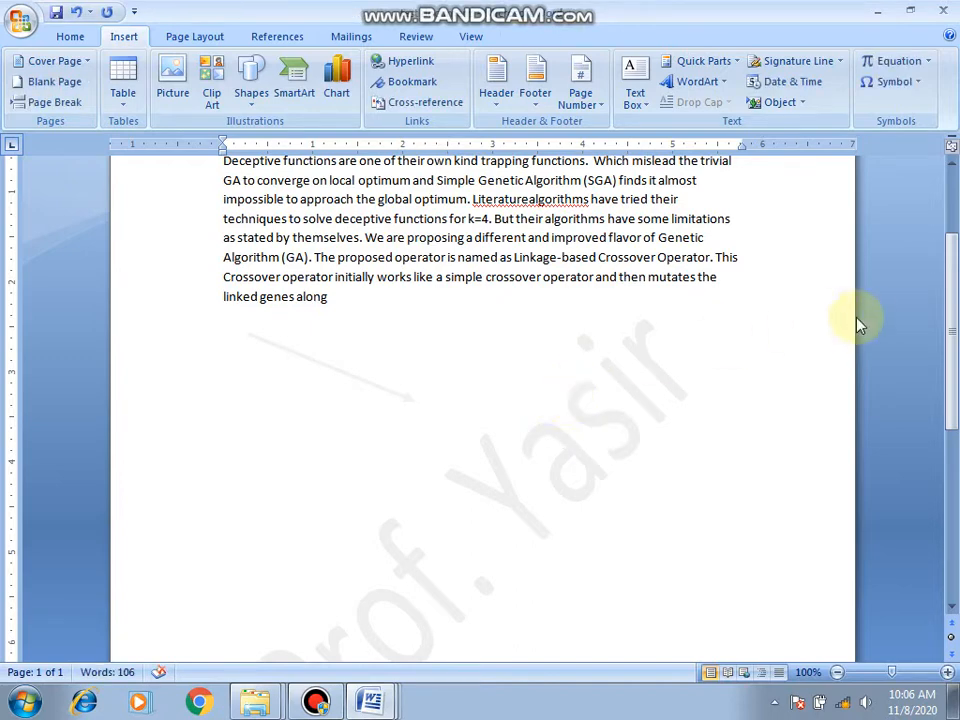
pyautogui.moveTo(949, 319); pyautogui.dragTo(945, 180)
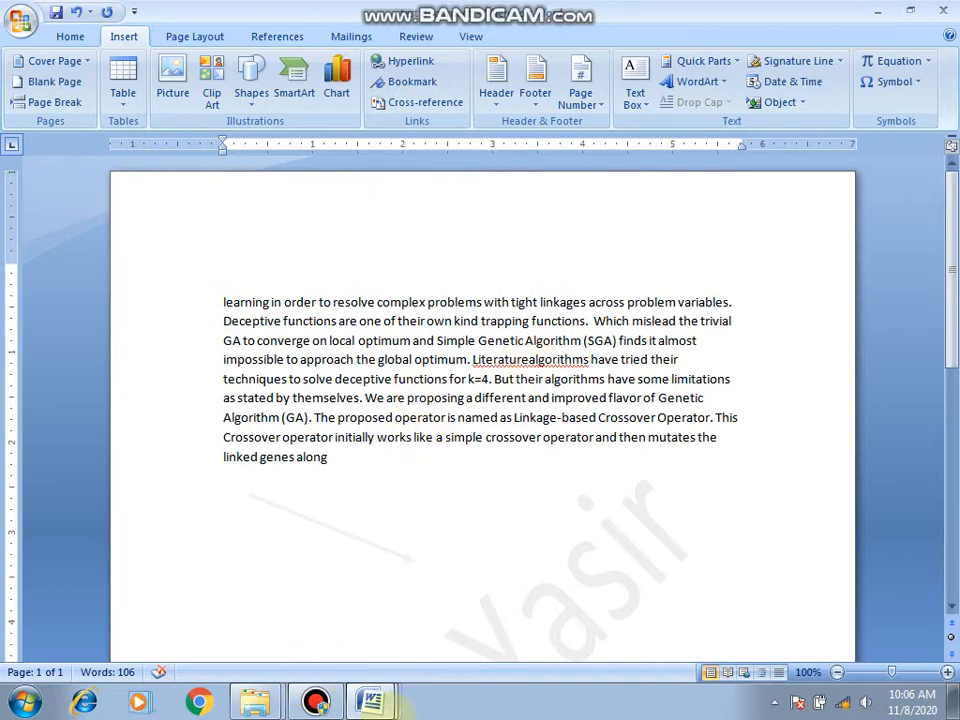
# Step: Switch to the Final Thesis Report document and go to the end of the page before Chapter 3
pyautogui.moveTo(372, 705)
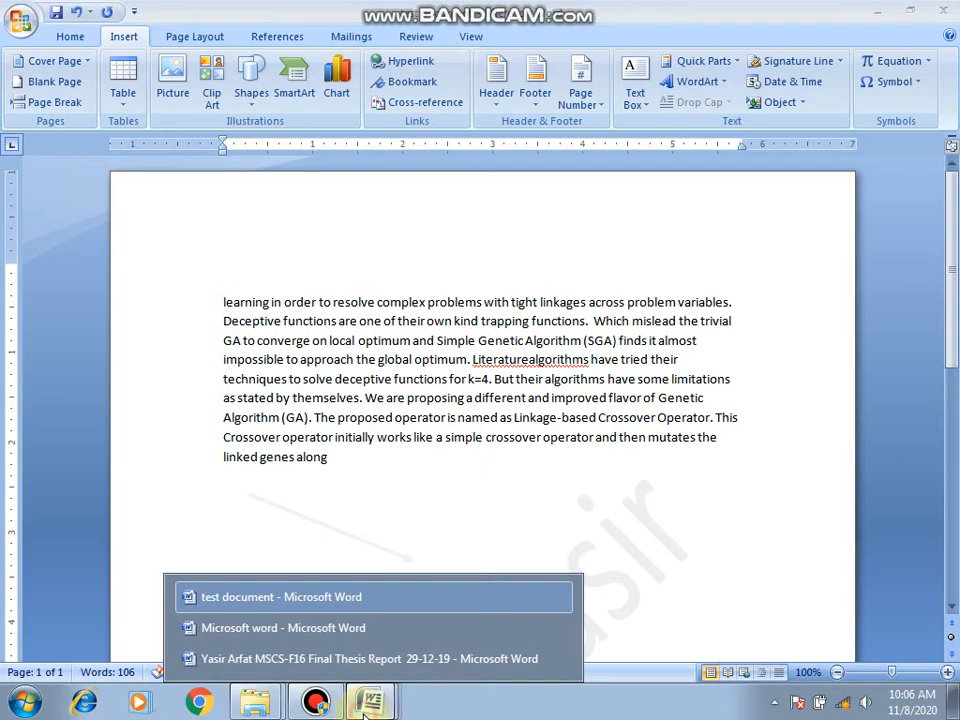
pyautogui.click(378, 662)
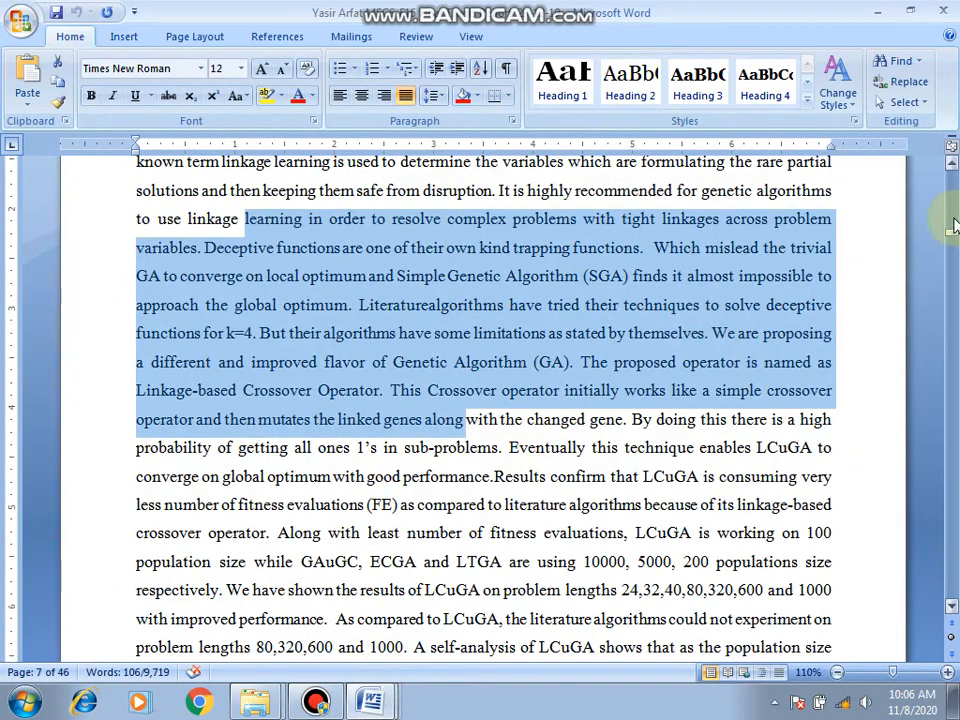
pyautogui.scroll(3, 952, 172)
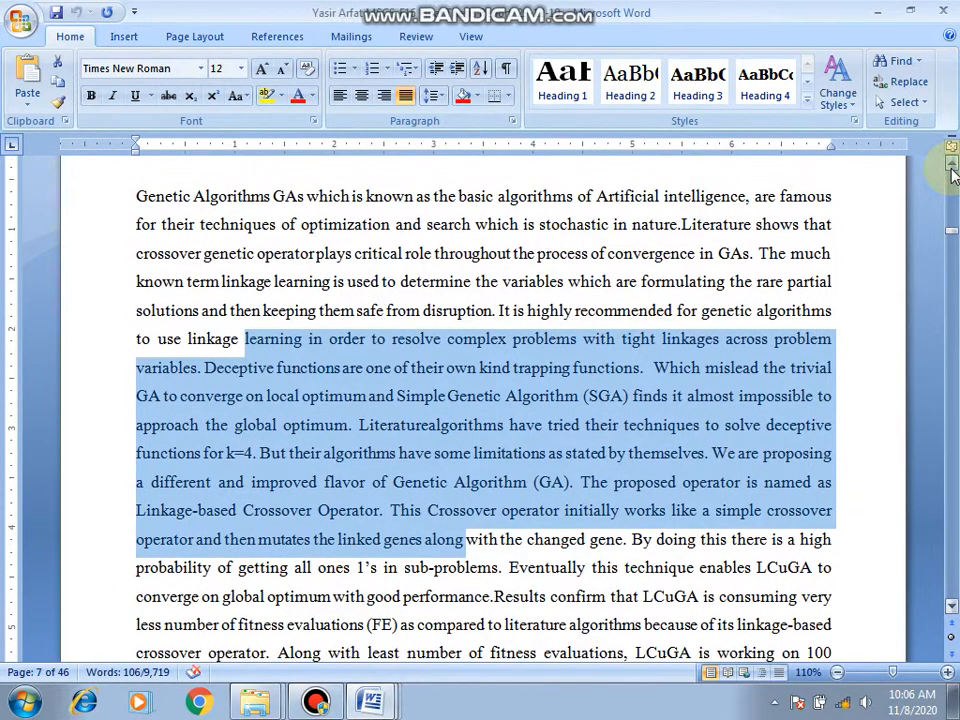
pyautogui.scroll(2, 952, 172)
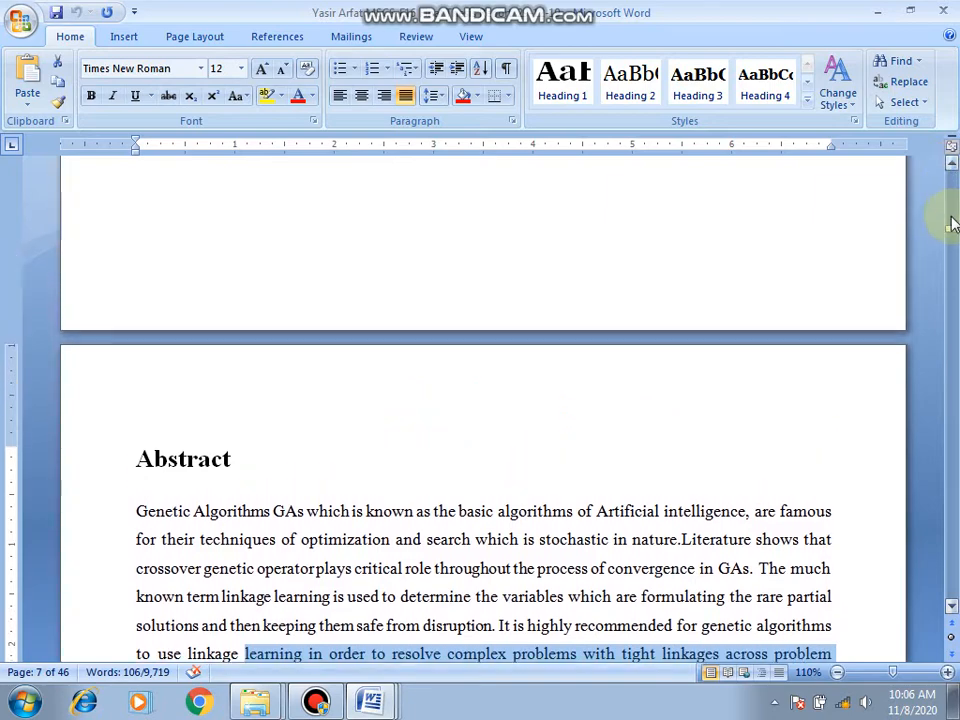
pyautogui.moveTo(952, 236); pyautogui.dragTo(950, 420)
pyautogui.click(677, 318)
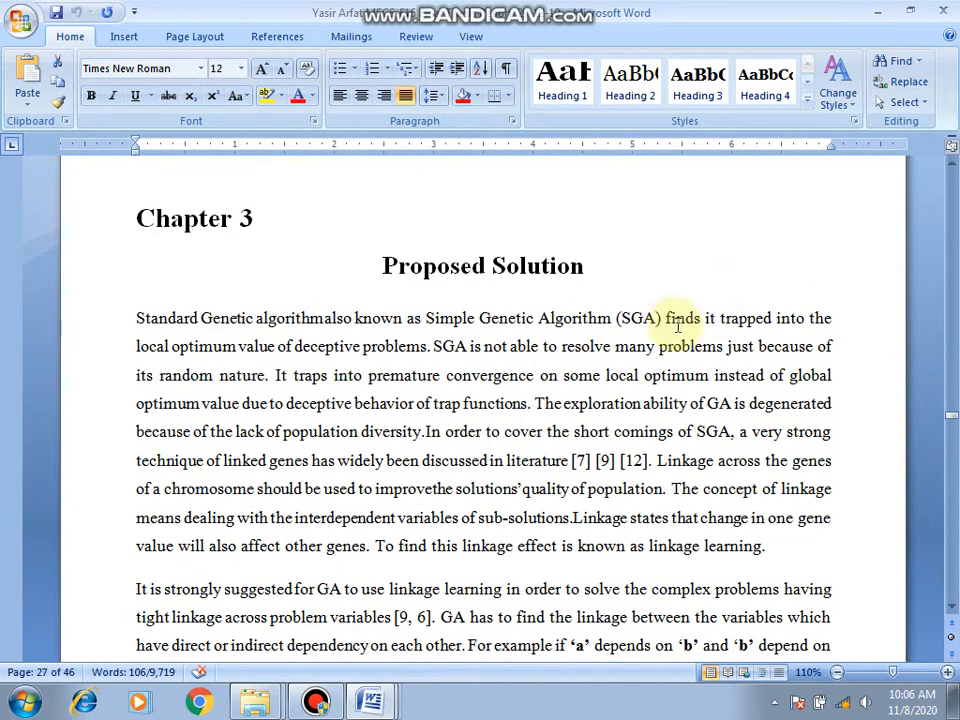
pyautogui.press('Up')
pyautogui.press('Up')
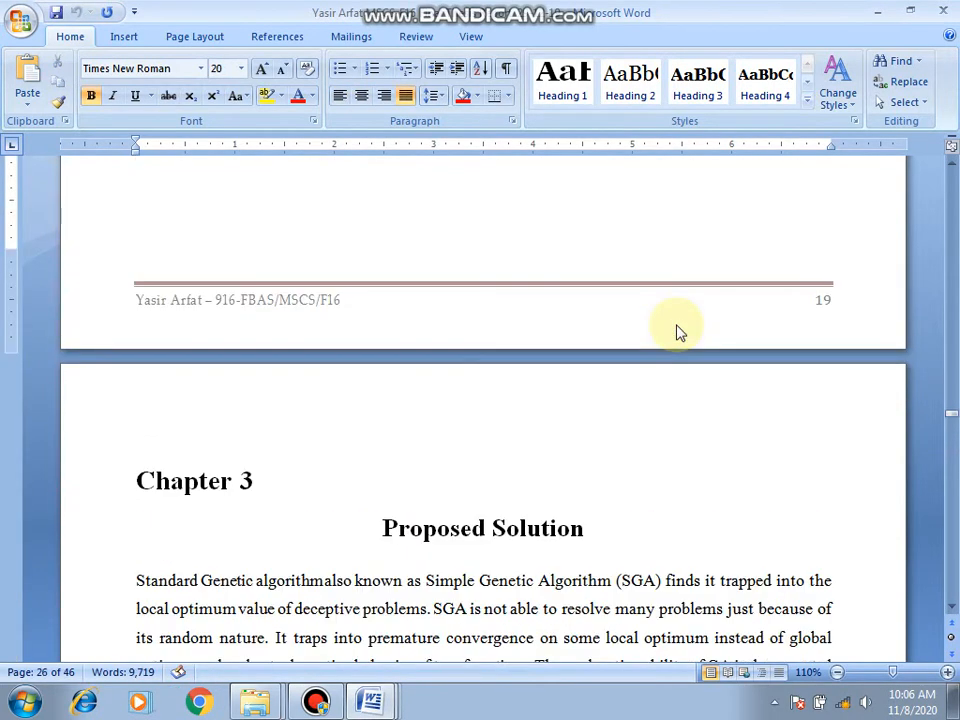
# Step: Open the thesis footer area and examine the author line and page number on this page and the following one
pyautogui.doubleClick(393, 301)
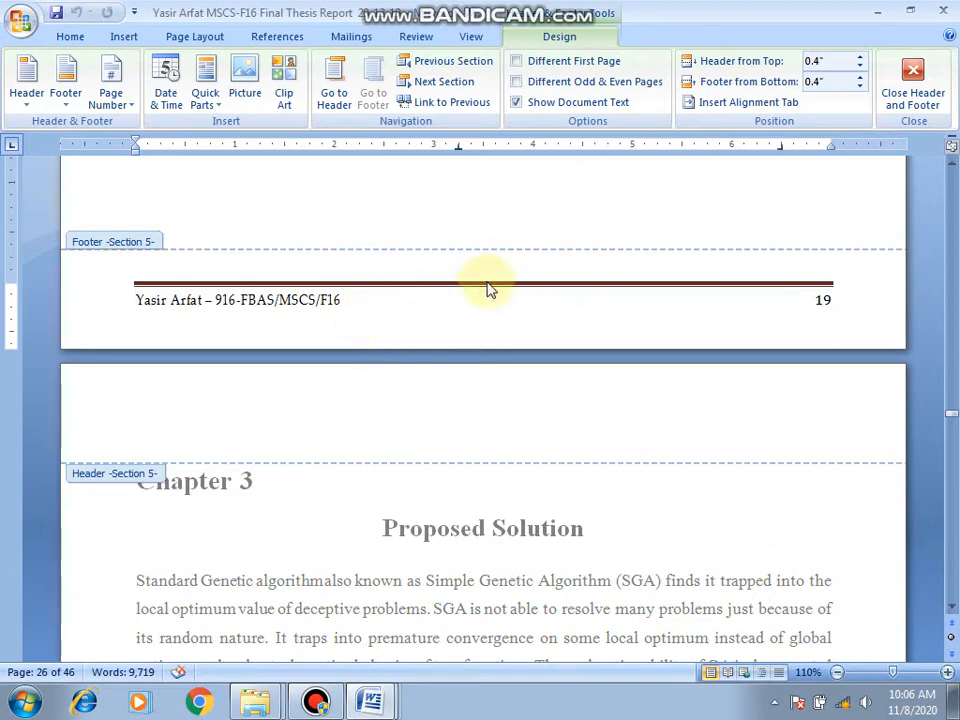
pyautogui.moveTo(143, 300); pyautogui.dragTo(354, 306)
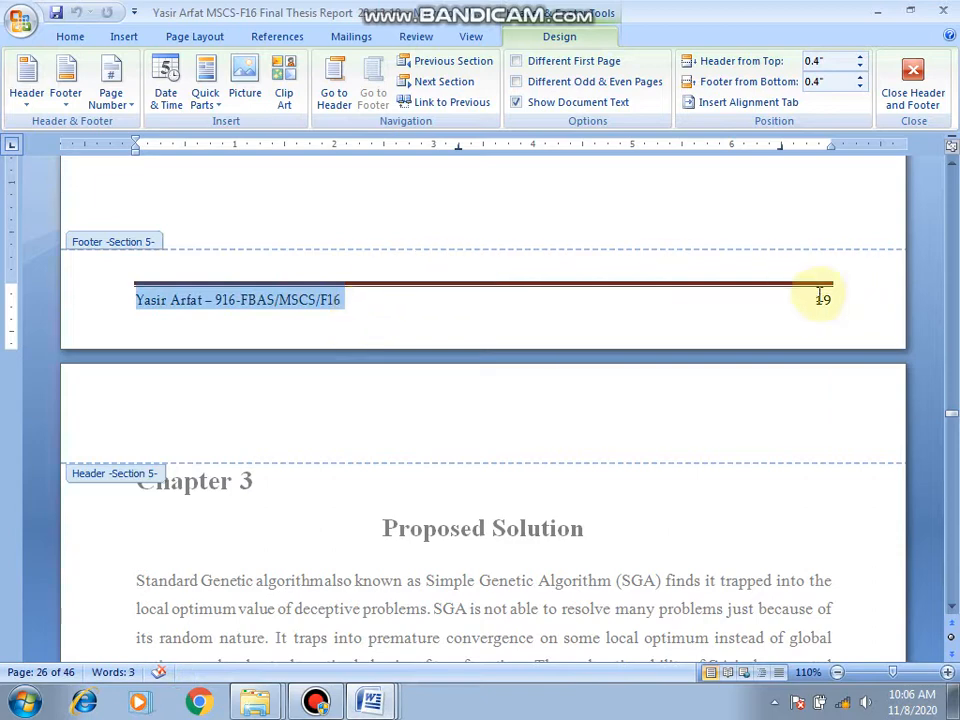
pyautogui.moveTo(812, 300); pyautogui.dragTo(846, 305)
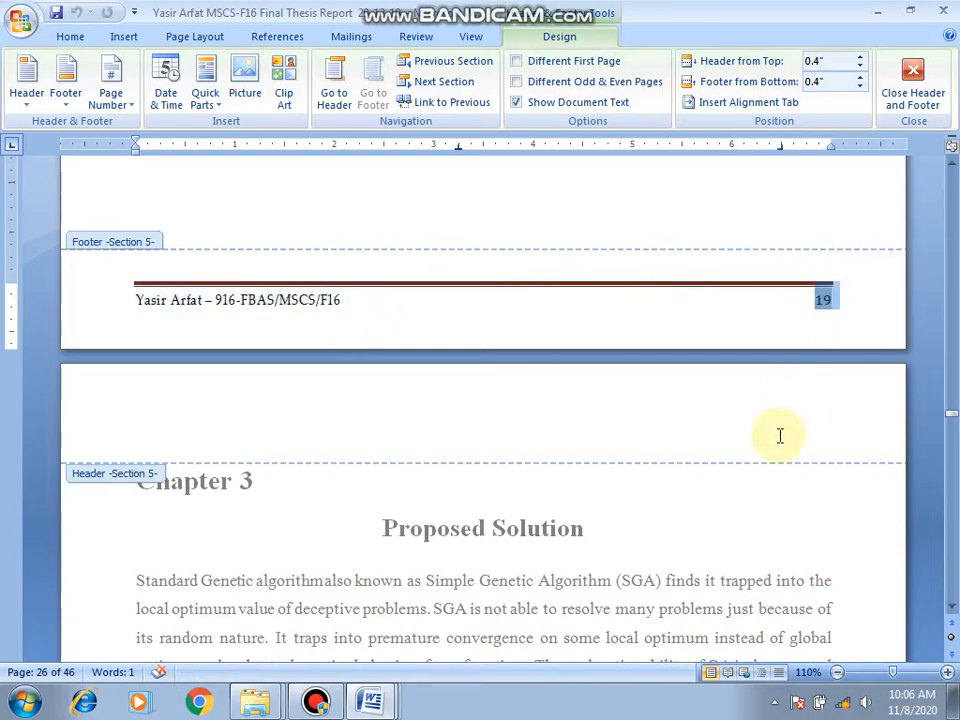
pyautogui.click(765, 518)
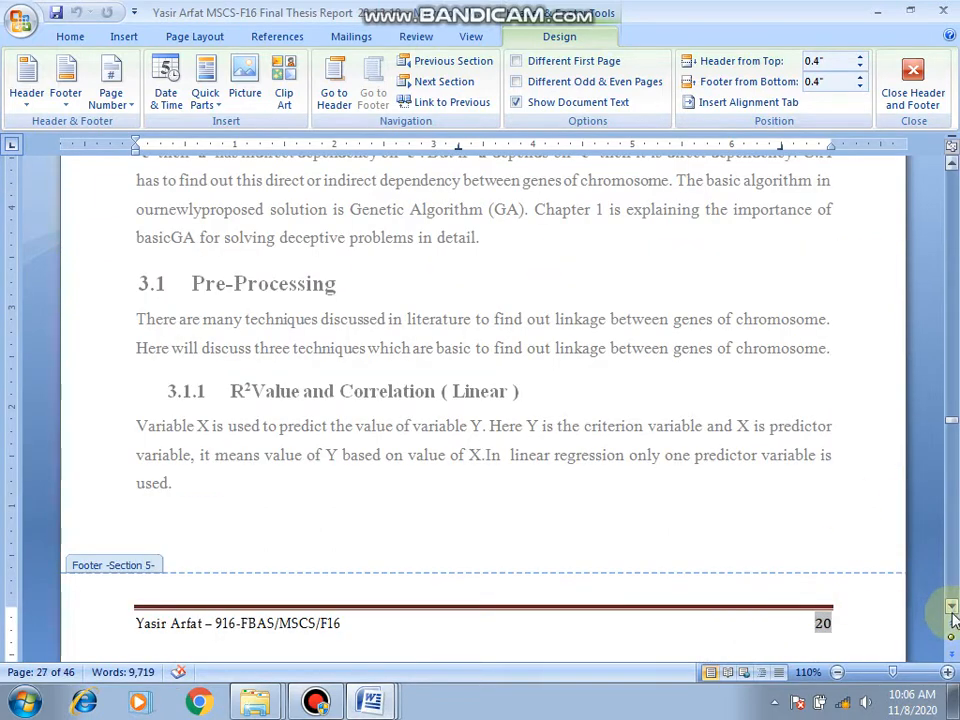
pyautogui.click(951, 607)
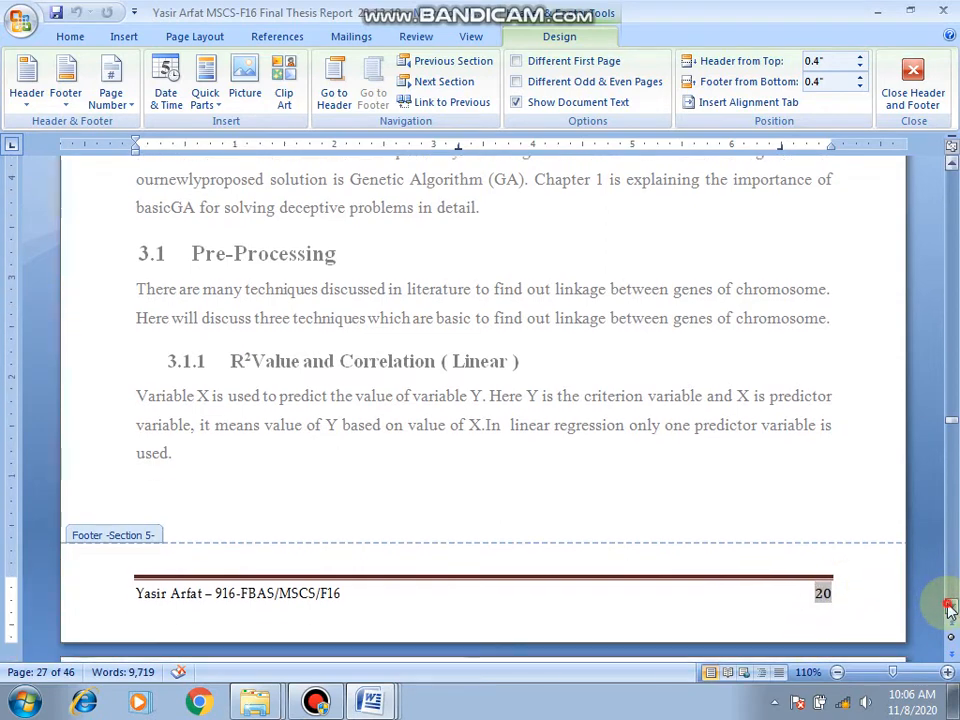
pyautogui.click(951, 607)
pyautogui.click(951, 607)
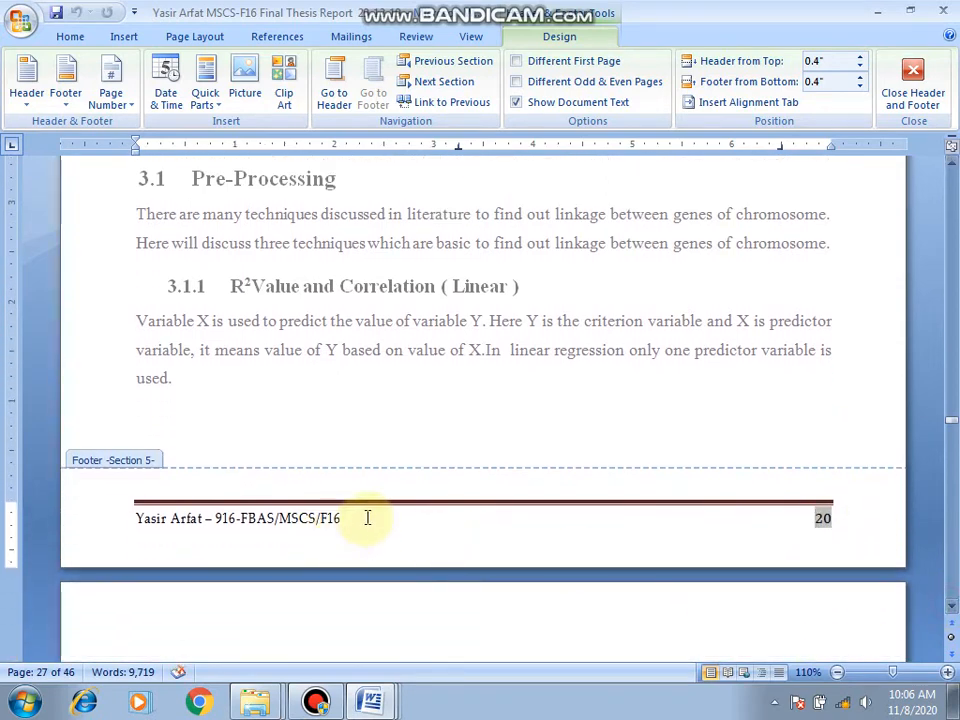
pyautogui.moveTo(349, 516); pyautogui.dragTo(58, 527)
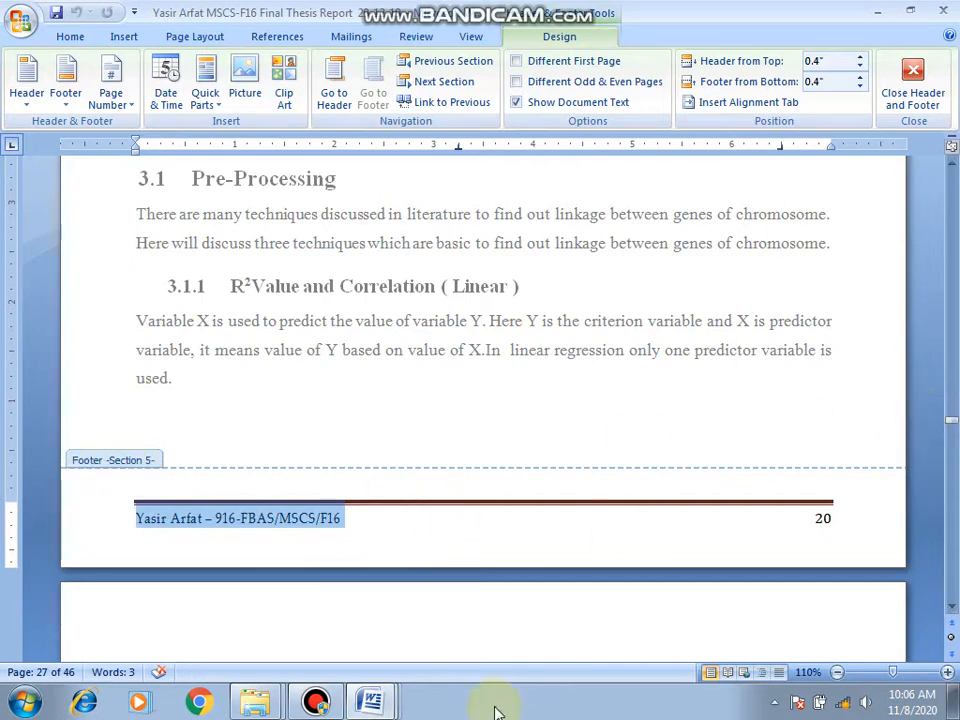
# Step: Return to the test document and insert blank pages after the text until it has seven pages
pyautogui.click(371, 702)
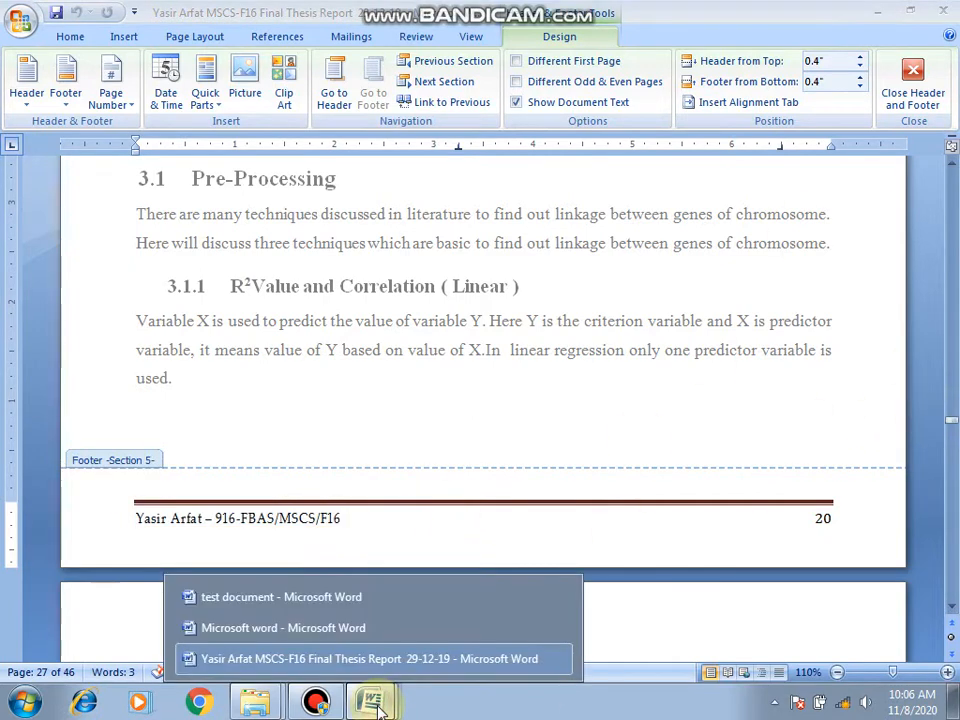
pyautogui.click(343, 597)
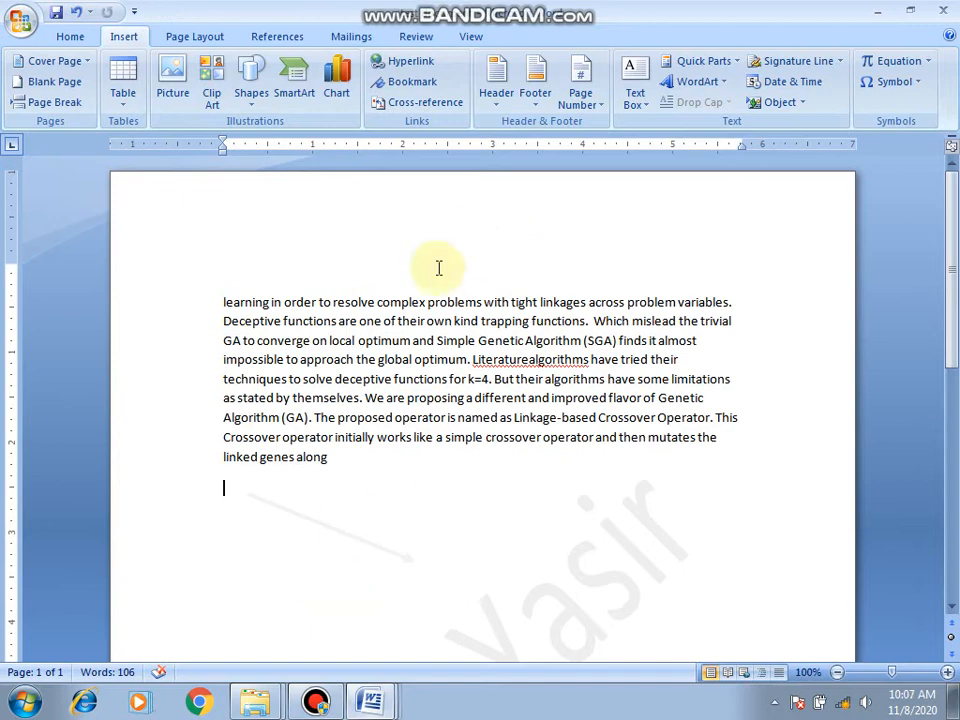
pyautogui.click(190, 40)
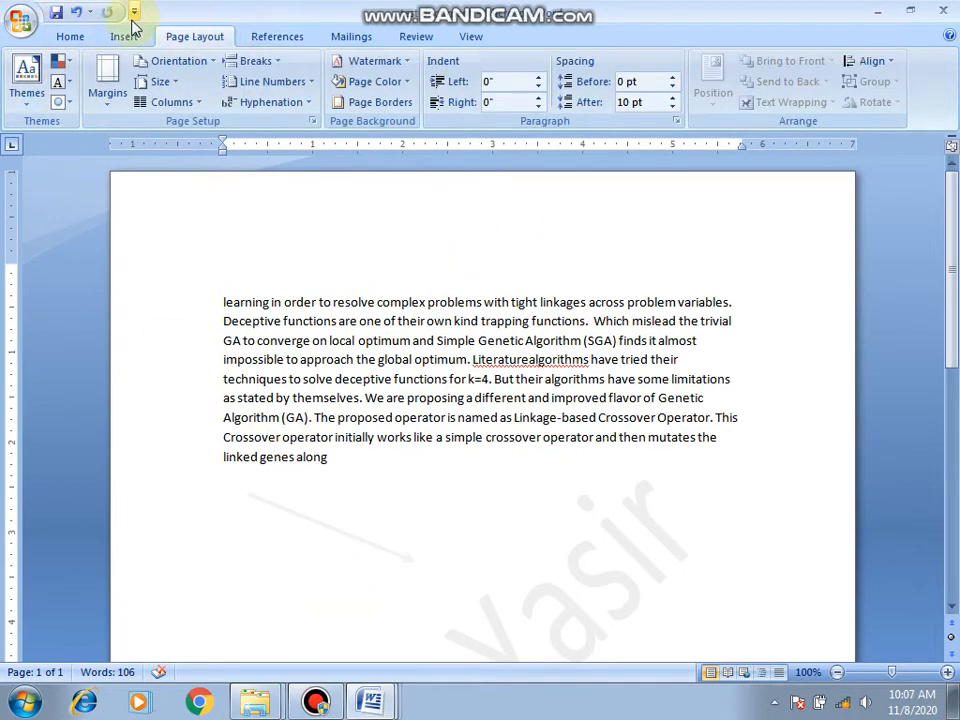
pyautogui.click(122, 37)
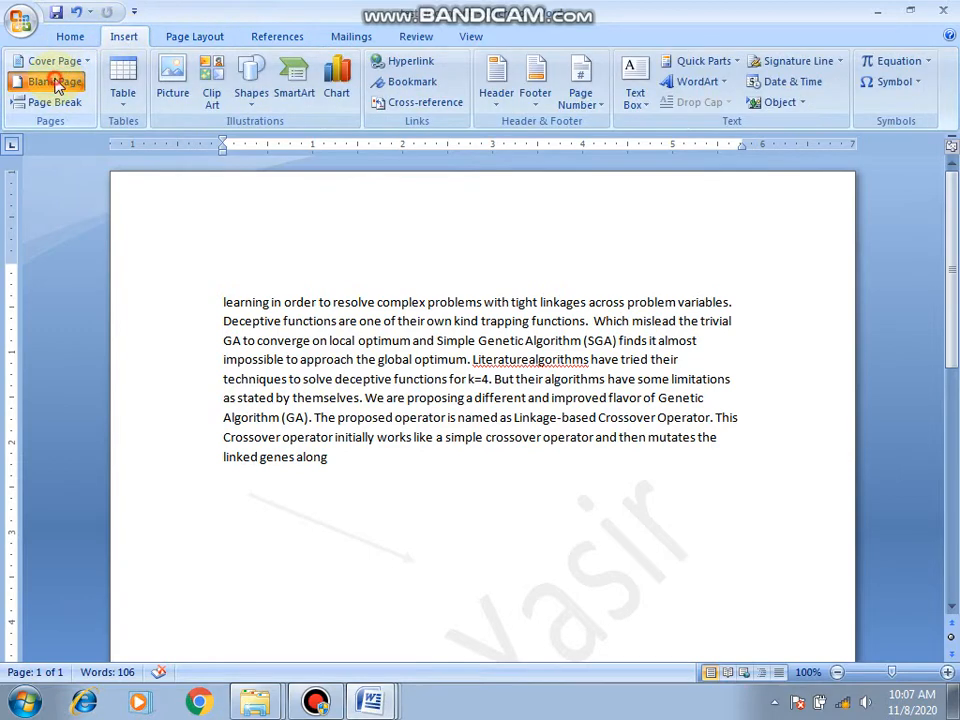
pyautogui.click(55, 82)
pyautogui.click(55, 82)
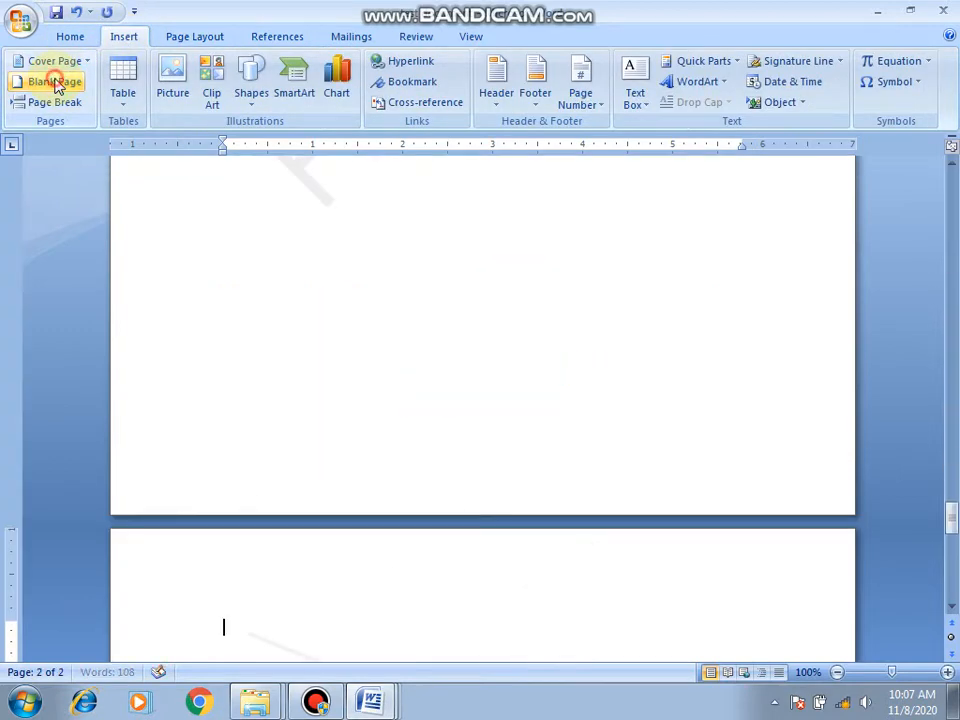
pyautogui.click(55, 82)
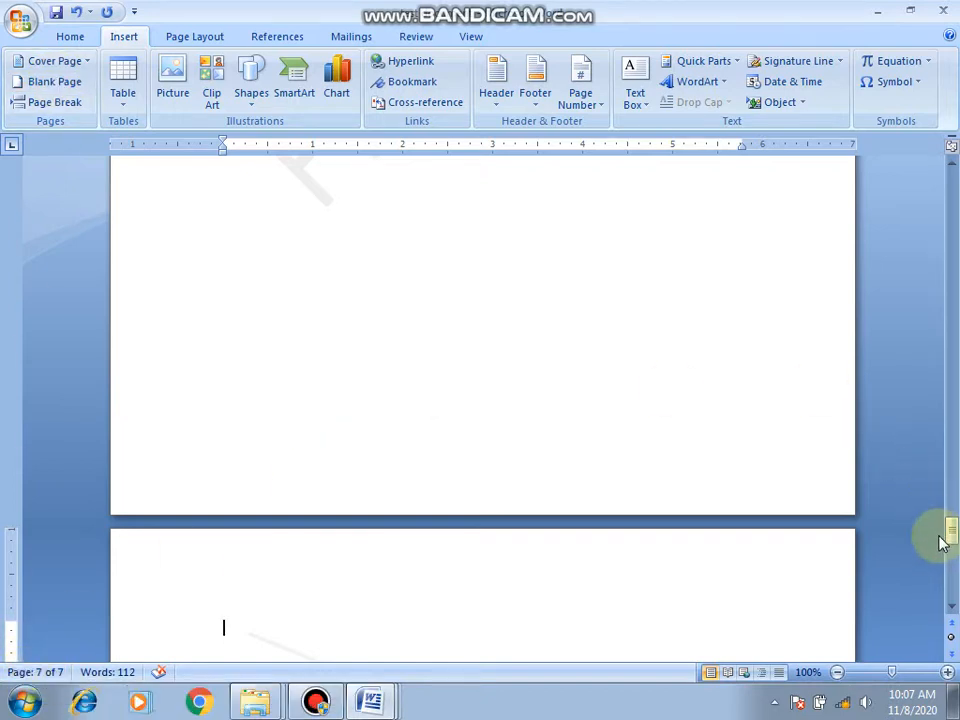
# Step: Enter the author's name in the first page's header, return to the body text and check the header on the other pages
pyautogui.moveTo(950, 531); pyautogui.dragTo(951, 165)
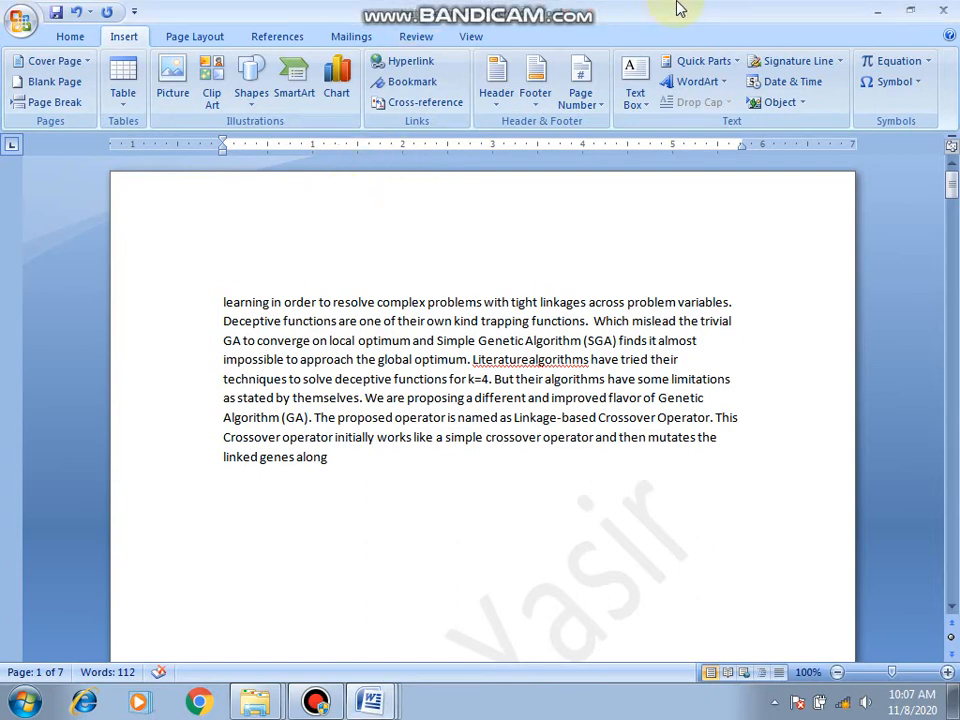
pyautogui.doubleClick(408, 192)
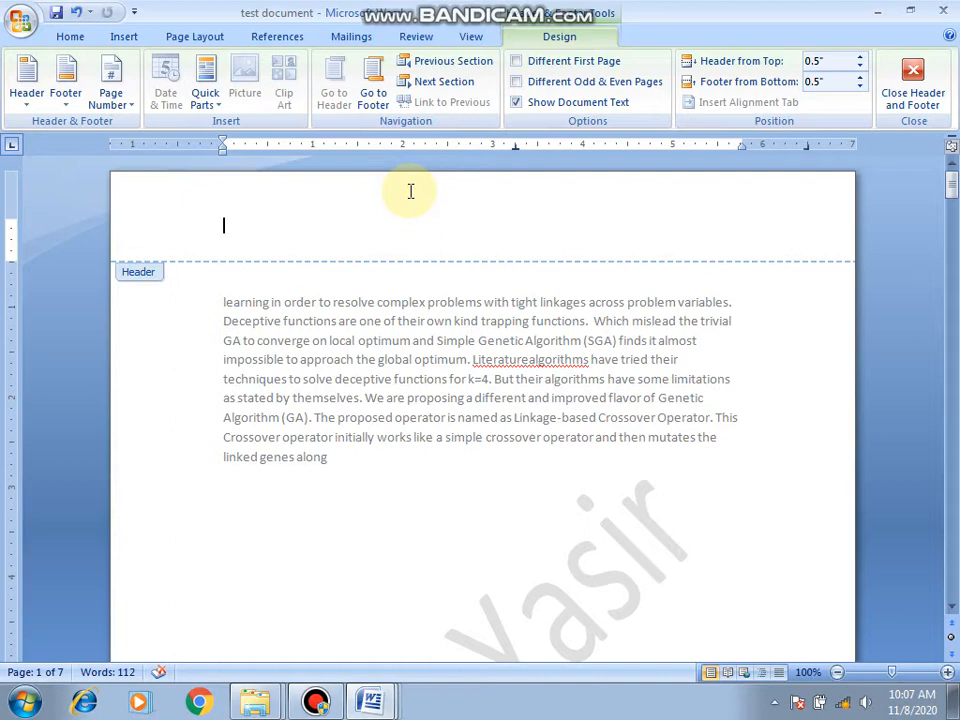
pyautogui.write('yasir arfat')
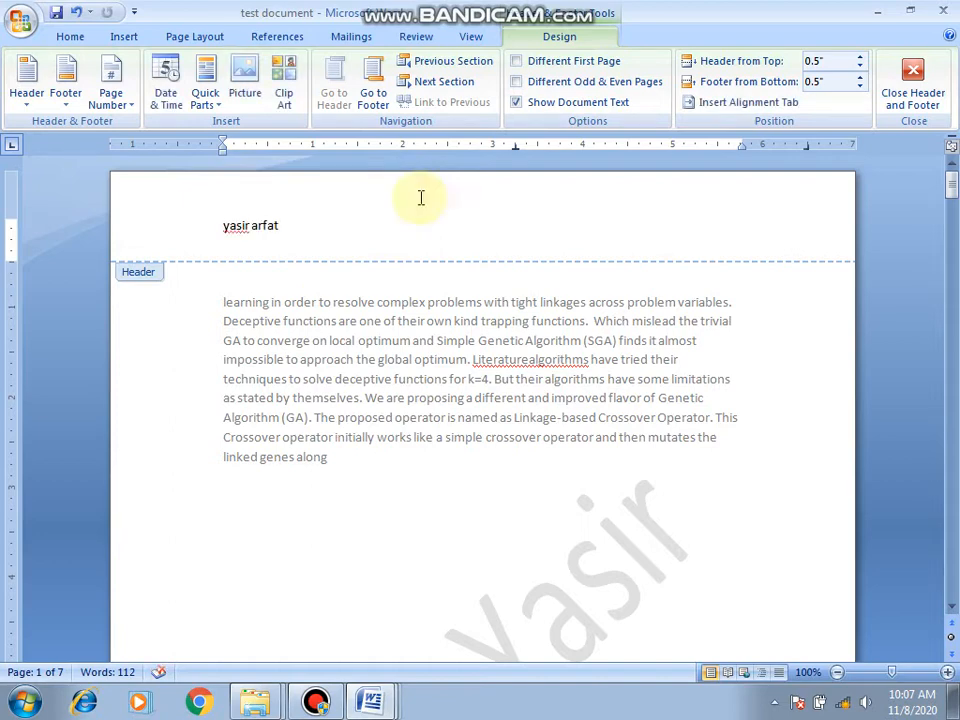
pyautogui.doubleClick(780, 296)
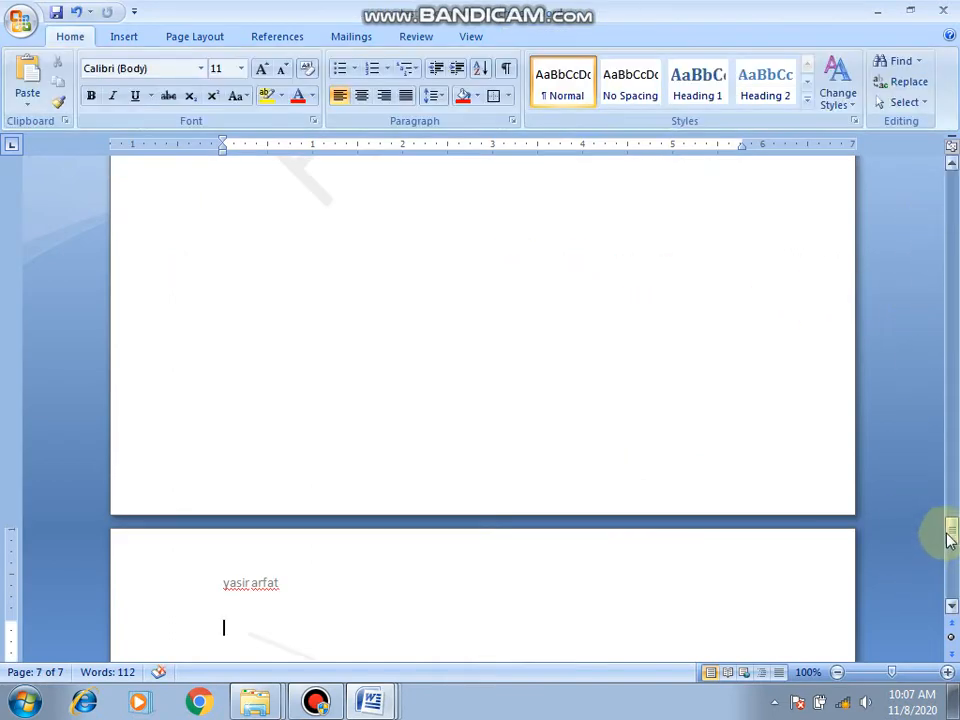
pyautogui.moveTo(949, 538); pyautogui.dragTo(949, 86)
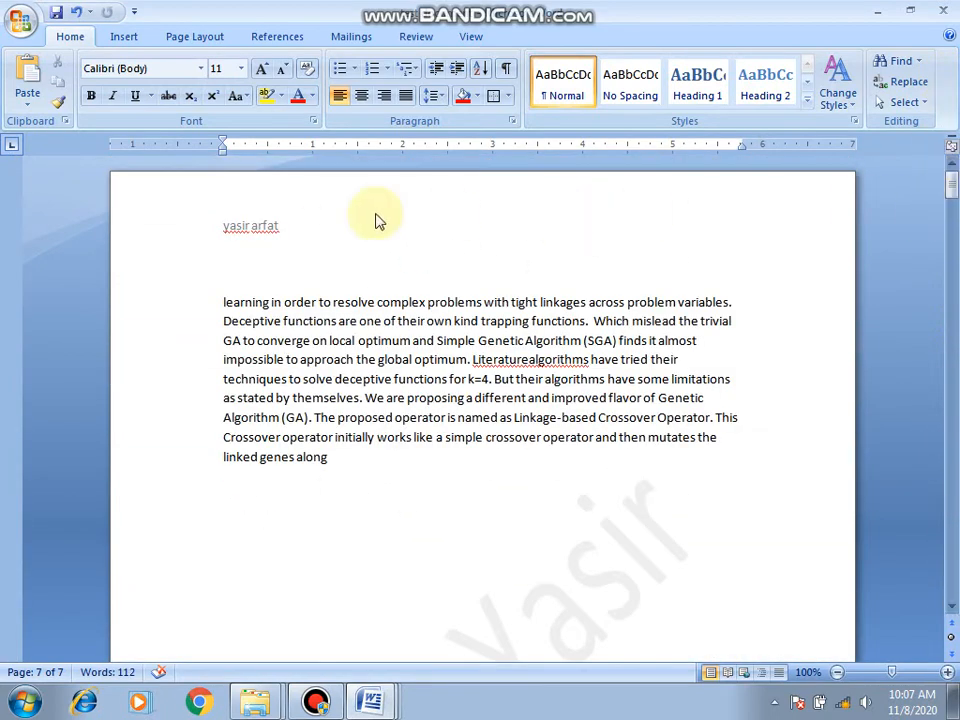
# Step: Reopen the first page's header, select the author's name and replace the header with the built-in Blank design
pyautogui.click(275, 226)
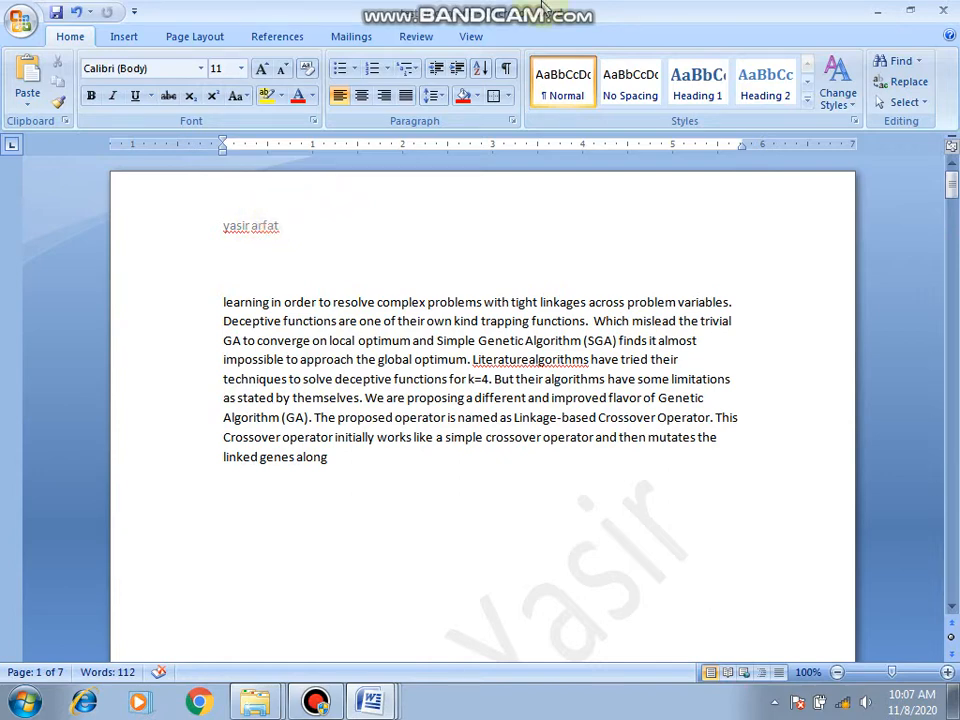
pyautogui.doubleClick(329, 217)
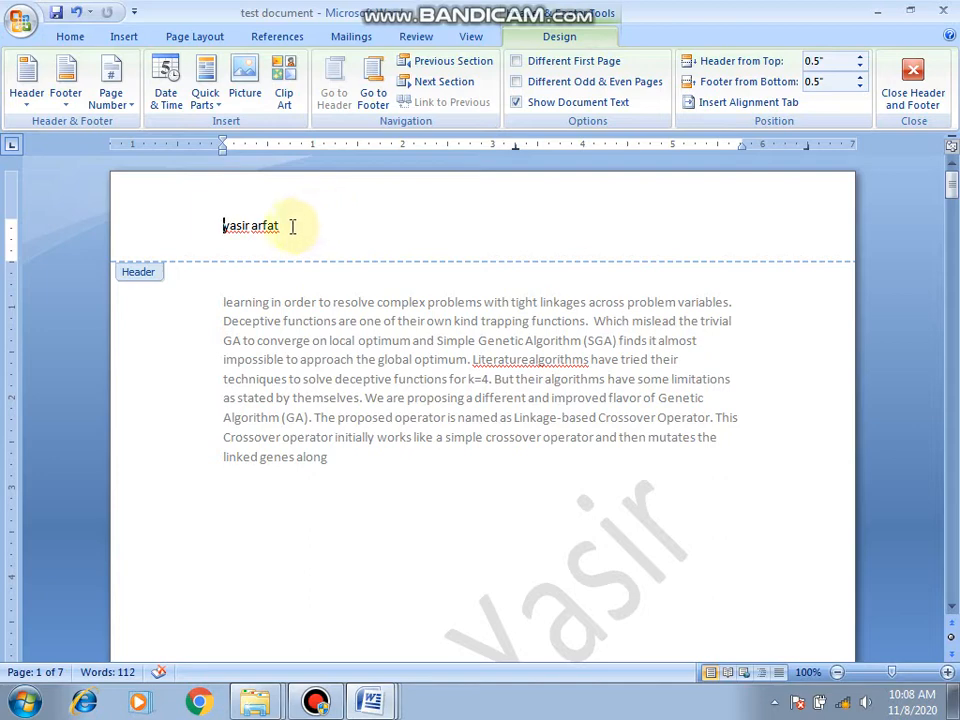
pyautogui.moveTo(293, 225); pyautogui.dragTo(225, 233)
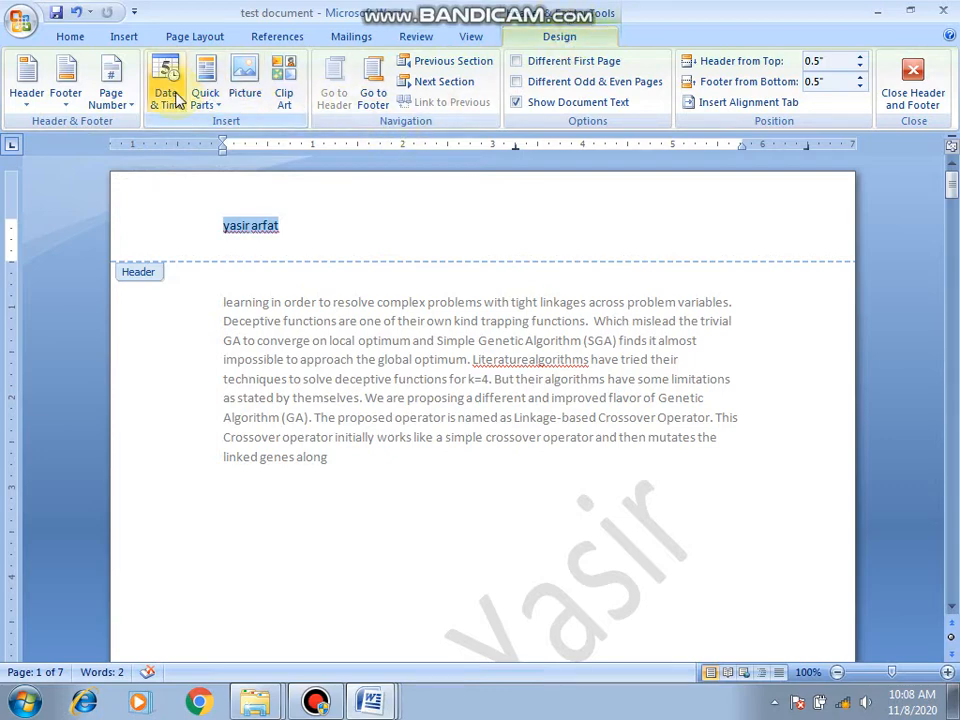
pyautogui.click(30, 108)
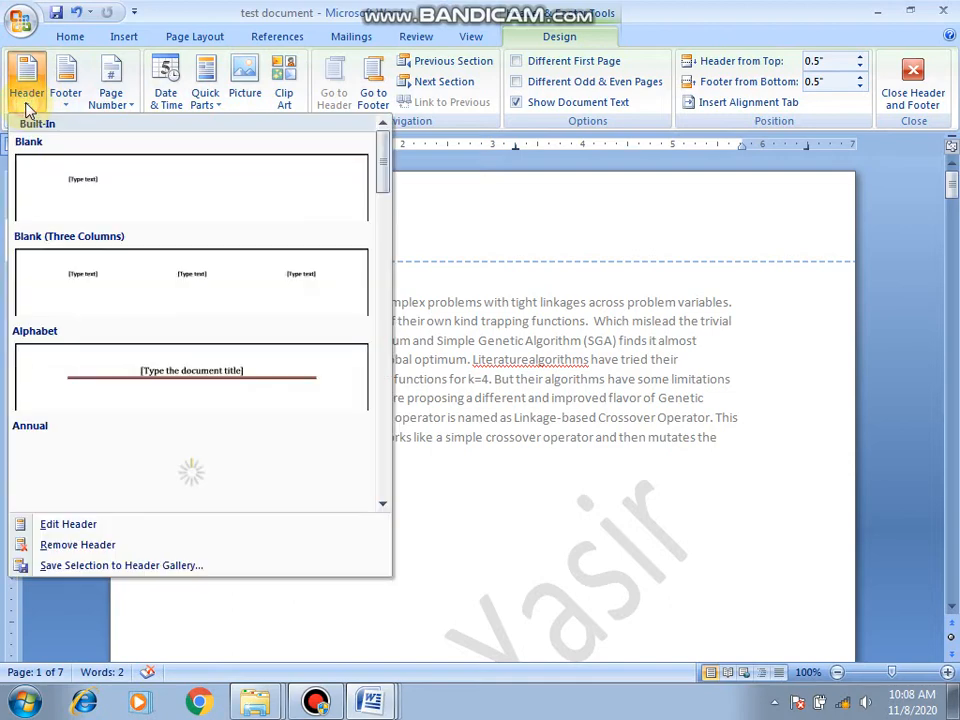
pyautogui.click(111, 184)
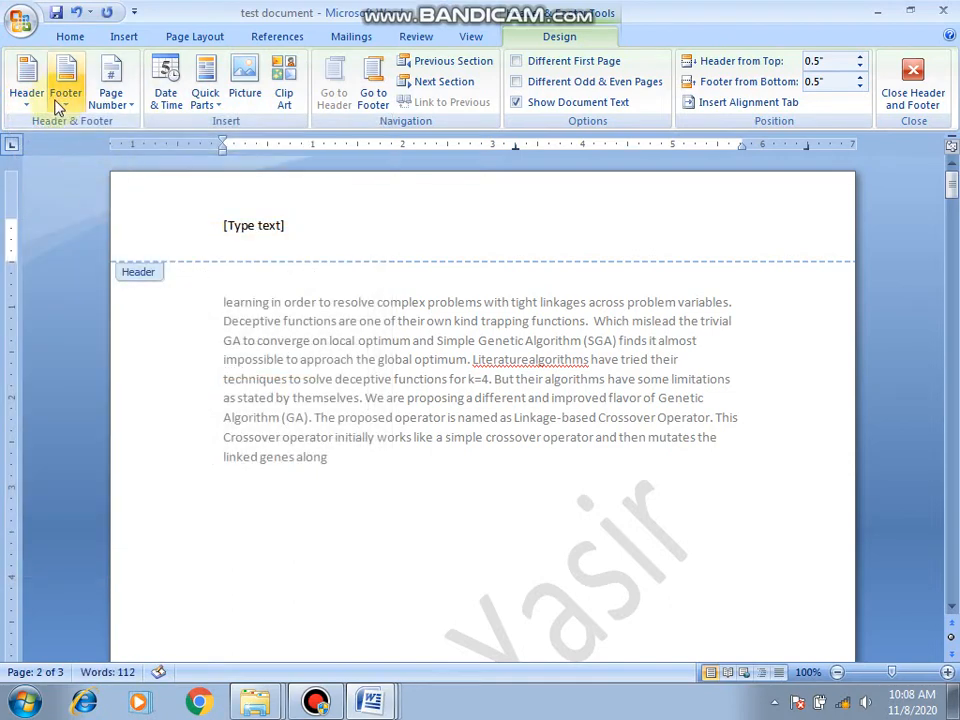
# Step: Try the Blank (Three Columns) header, replace it with the Alphabet design and check the header on the other pages
pyautogui.click(27, 104)
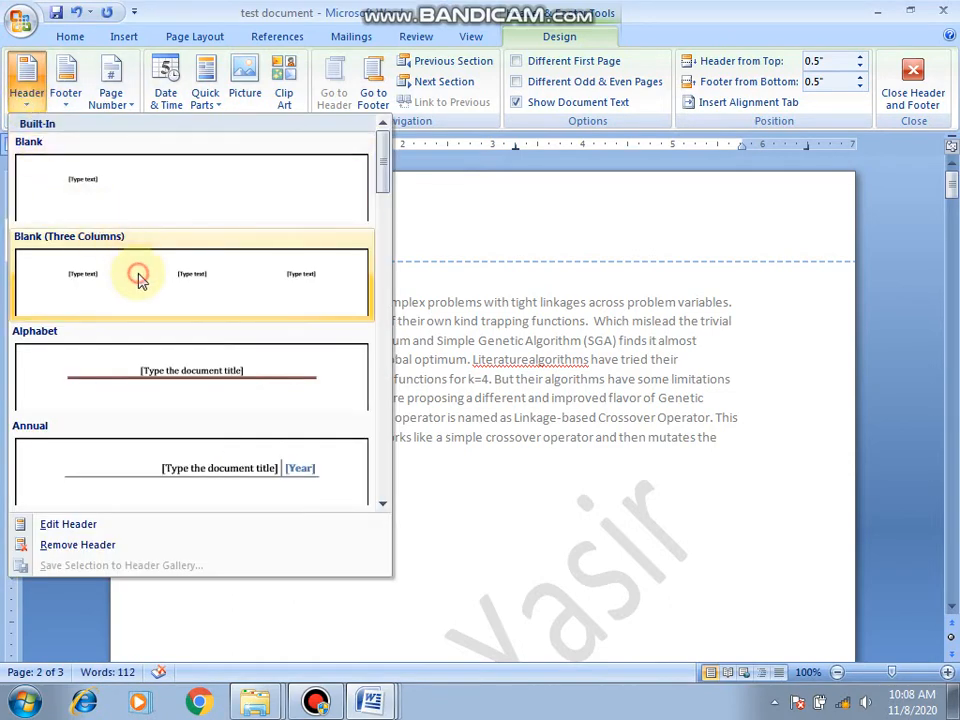
pyautogui.click(140, 279)
pyautogui.click(29, 96)
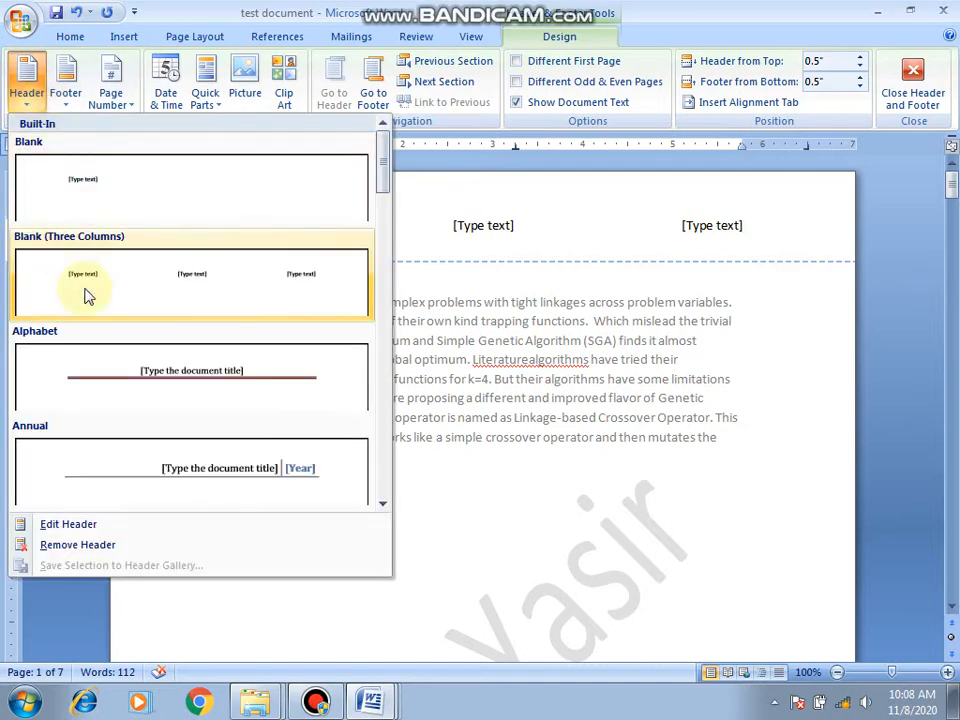
pyautogui.click(171, 384)
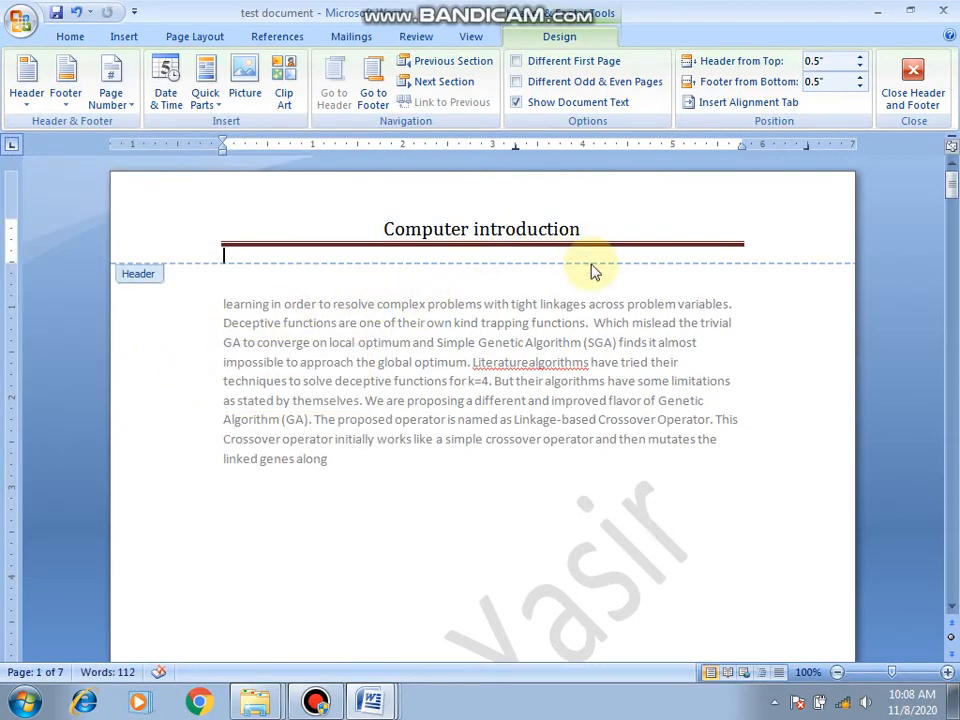
pyautogui.doubleClick(584, 328)
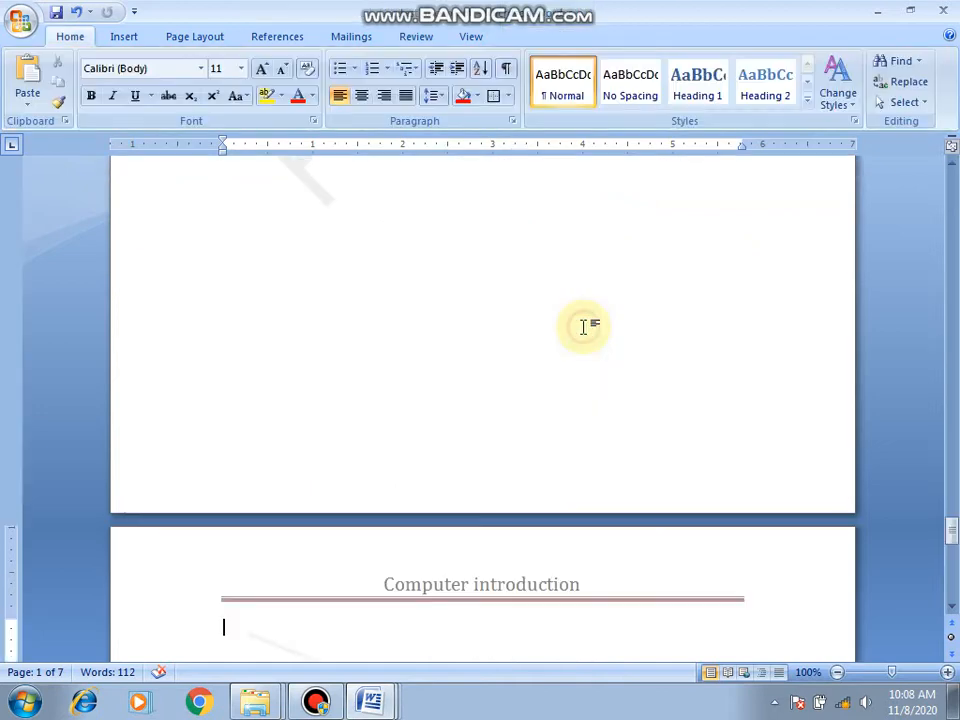
pyautogui.moveTo(946, 527); pyautogui.dragTo(953, 190)
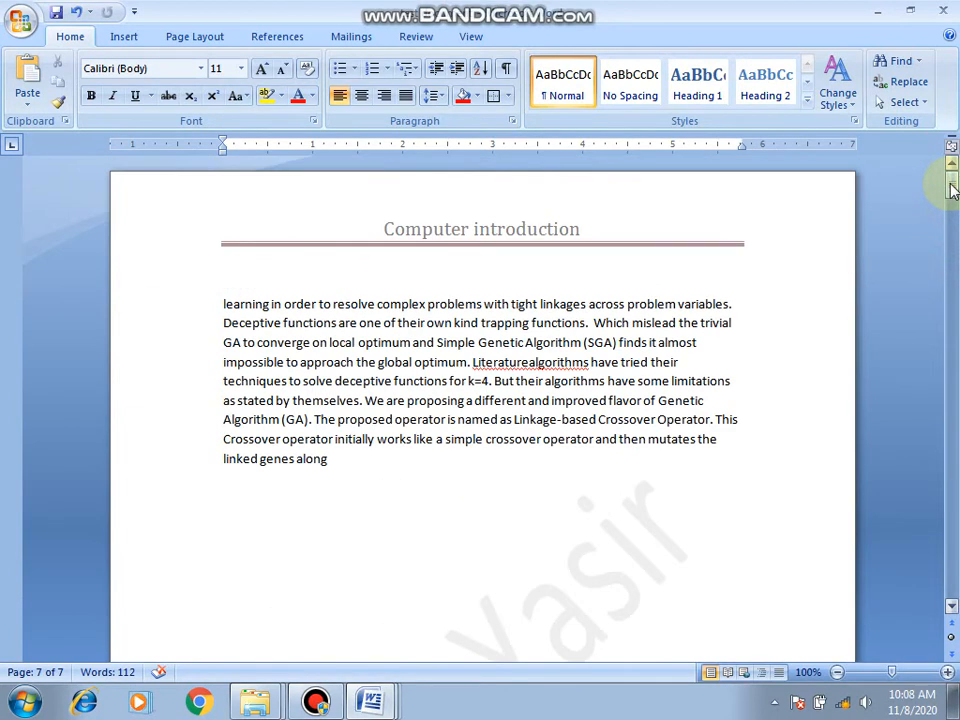
# Step: Reopen the first page's header and replace the title text with "Chapter1"
pyautogui.doubleClick(506, 218)
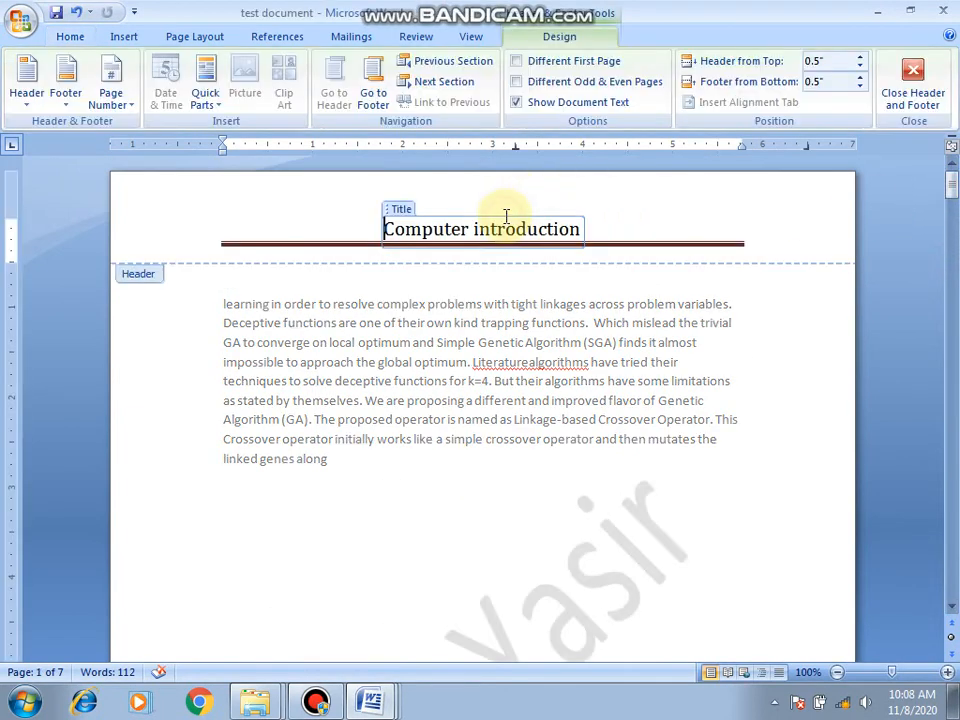
pyautogui.doubleClick(537, 232)
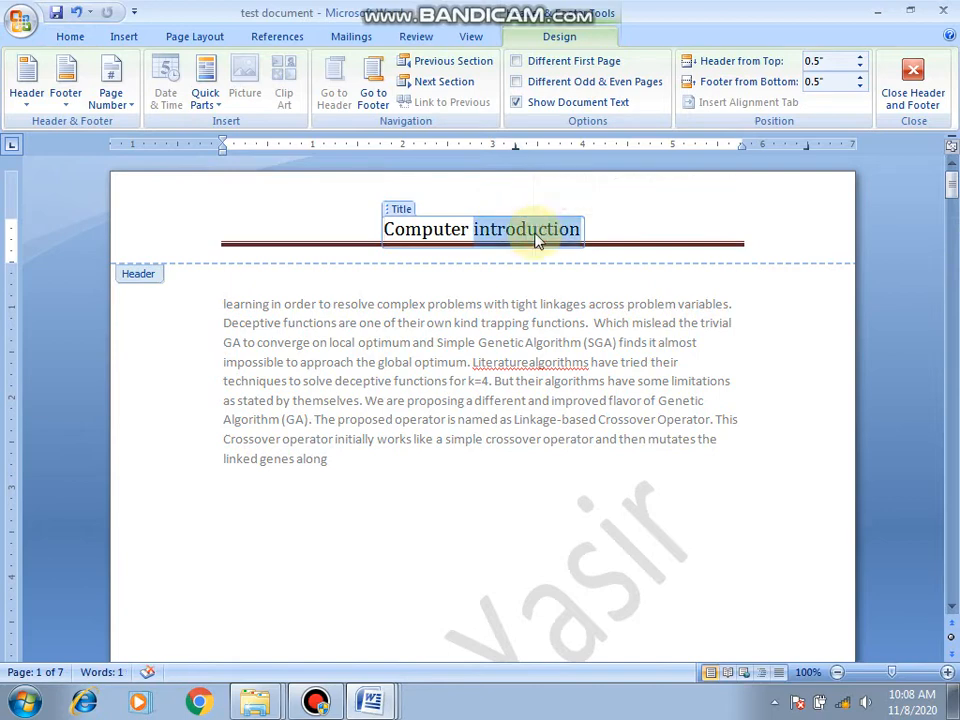
pyautogui.hotkey('ctrl', 'a')
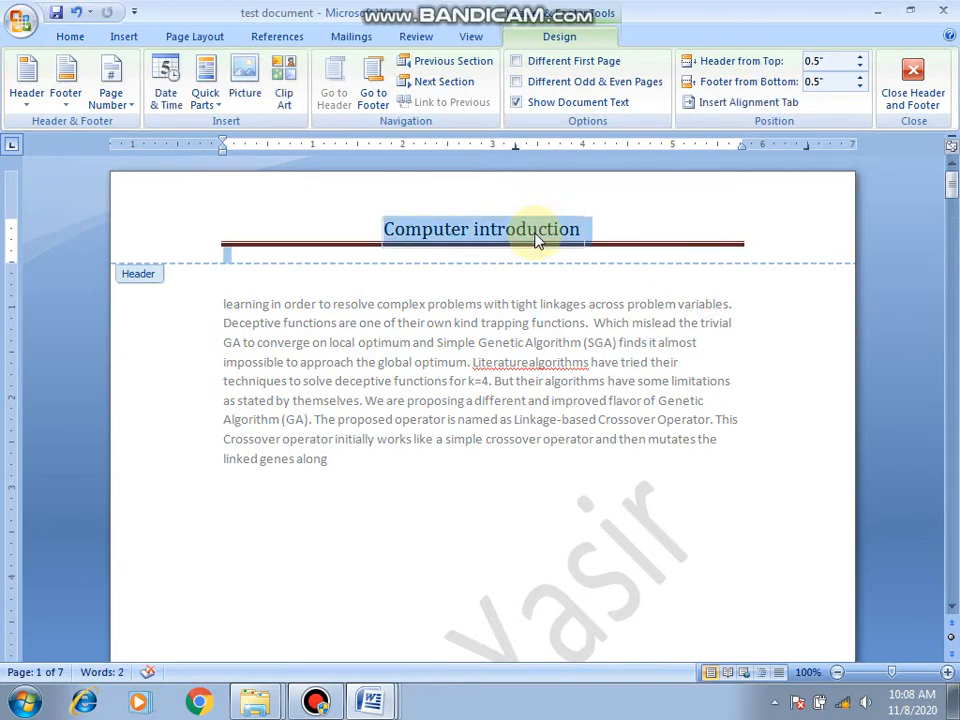
pyautogui.doubleClick(537, 238)
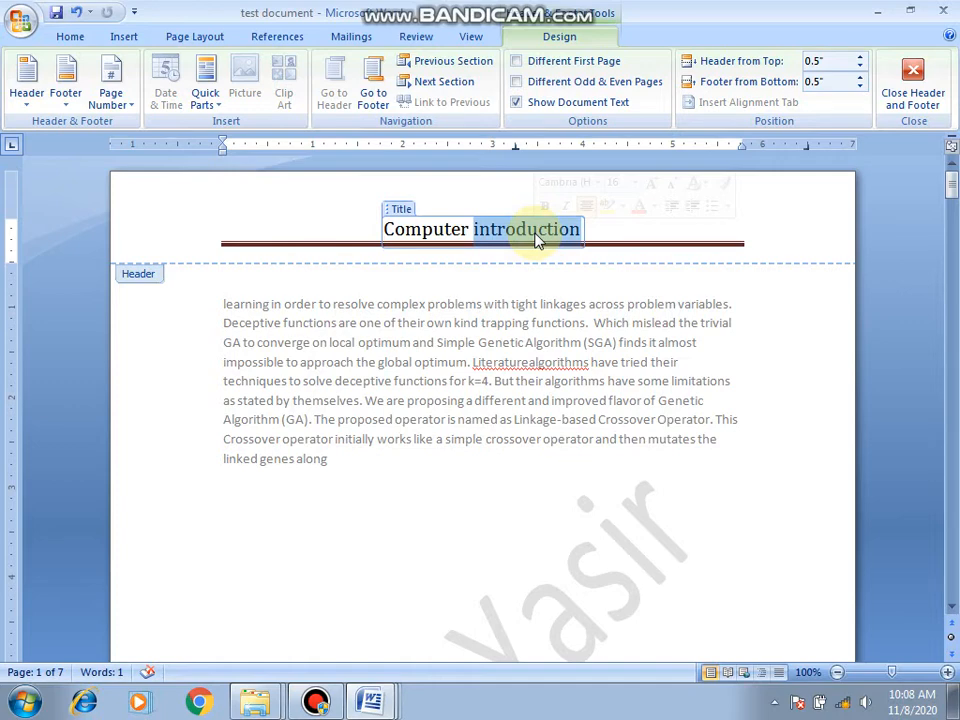
pyautogui.press('BackSpace')
pyautogui.press('BackSpace')
pyautogui.press('BackSpace')
pyautogui.press('BackSpace')
pyautogui.press('BackSpace')
pyautogui.press('BackSpace')
pyautogui.press('BackSpace')
pyautogui.press('BackSpace')
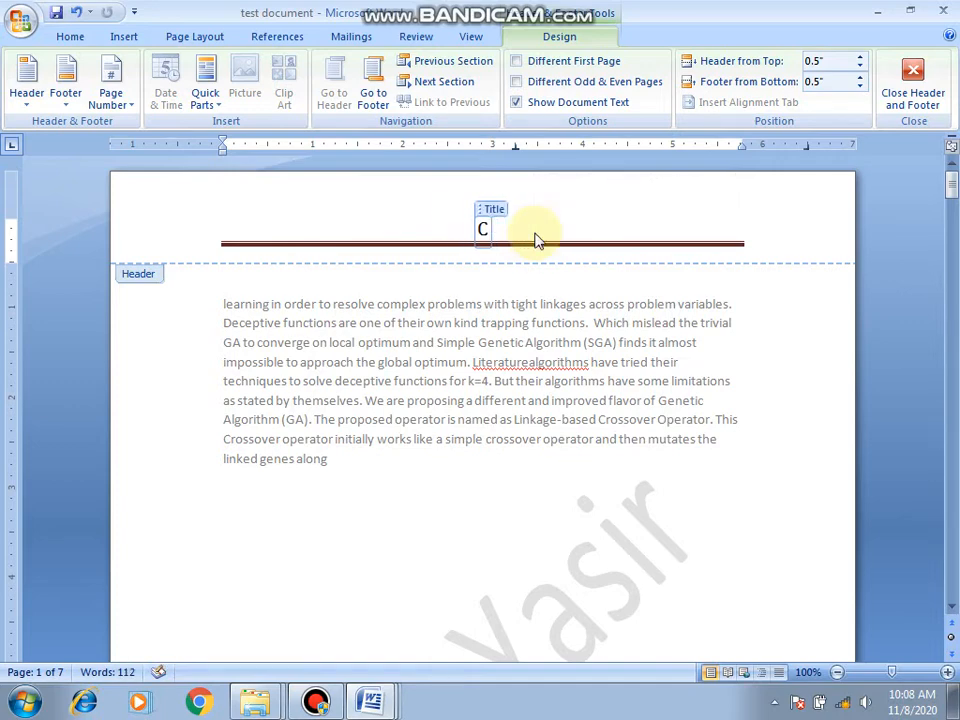
pyautogui.press('BackSpace')
pyautogui.write('Chapter')
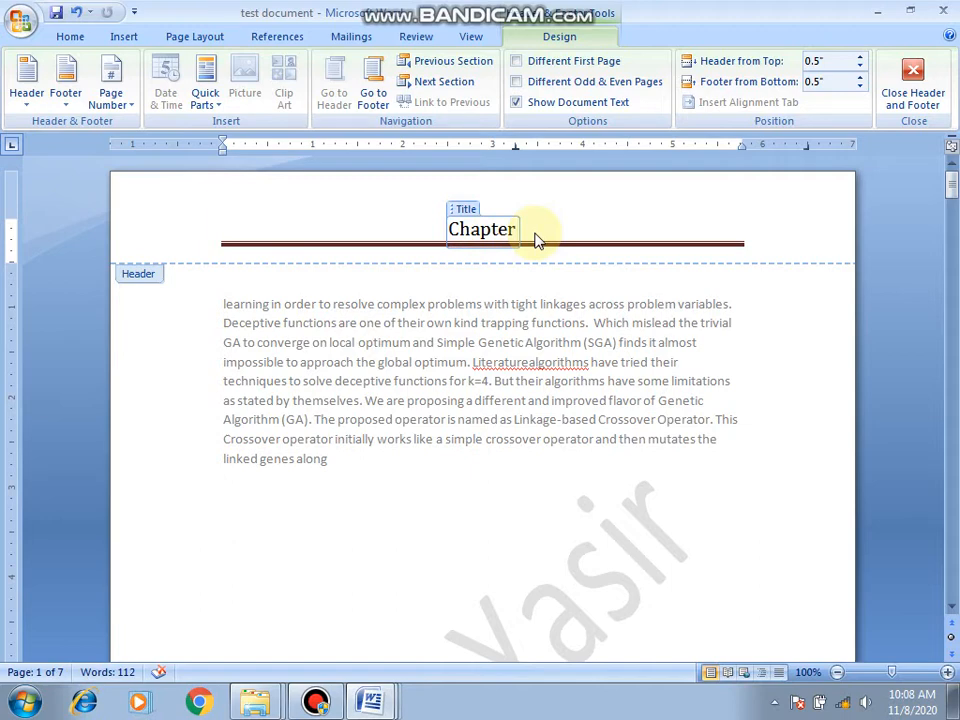
pyautogui.write('1')
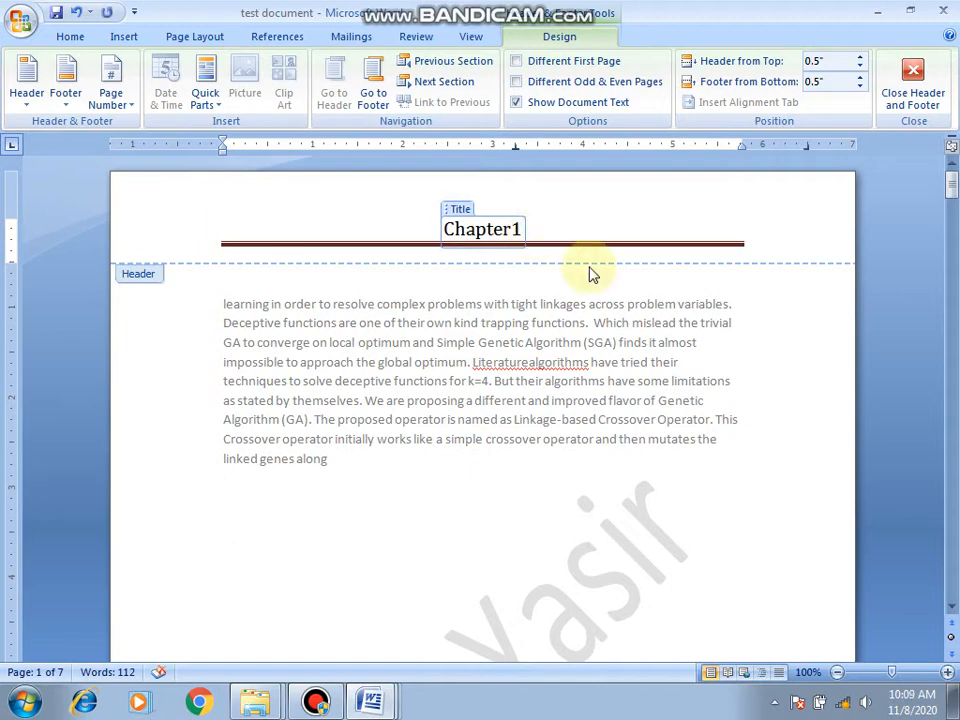
# Step: Return to the body text and check the chapter title in the header across the document's pages
pyautogui.doubleClick(619, 339)
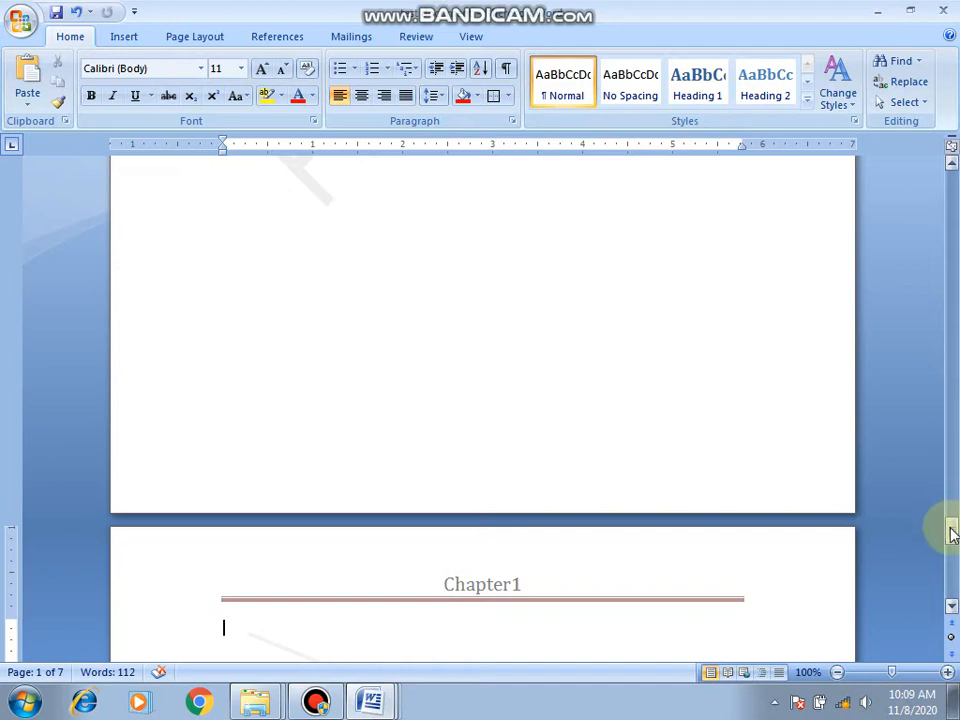
pyautogui.moveTo(949, 525); pyautogui.dragTo(953, 382)
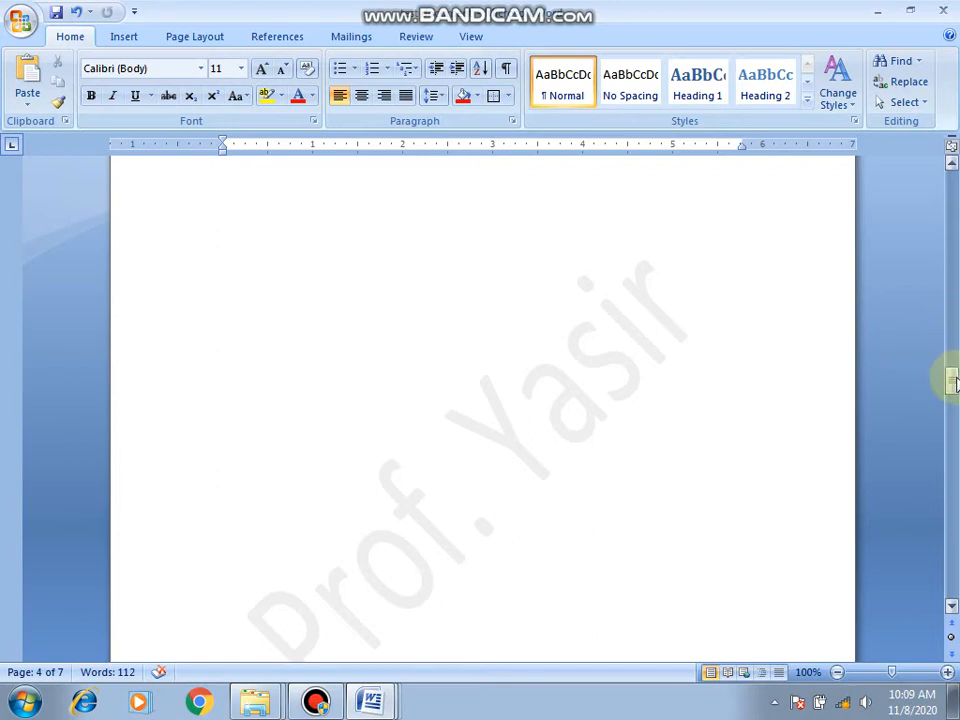
pyautogui.moveTo(949, 379); pyautogui.dragTo(950, 183)
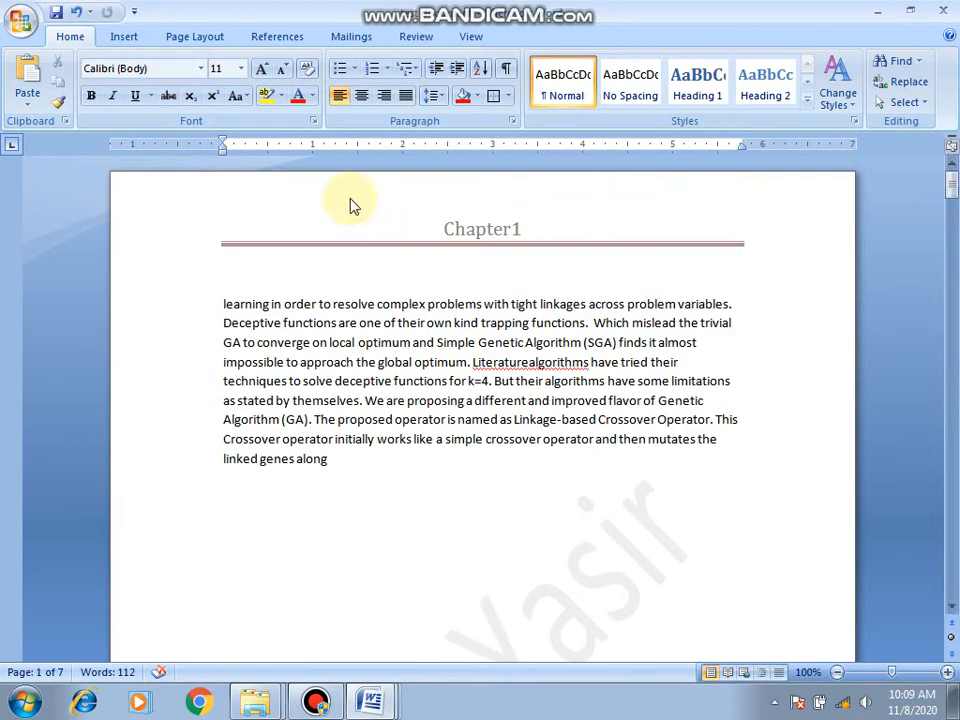
# Step: Insert the built-in Alphabet footer and replace its text placeholder with the author's name
pyautogui.doubleClick(466, 228)
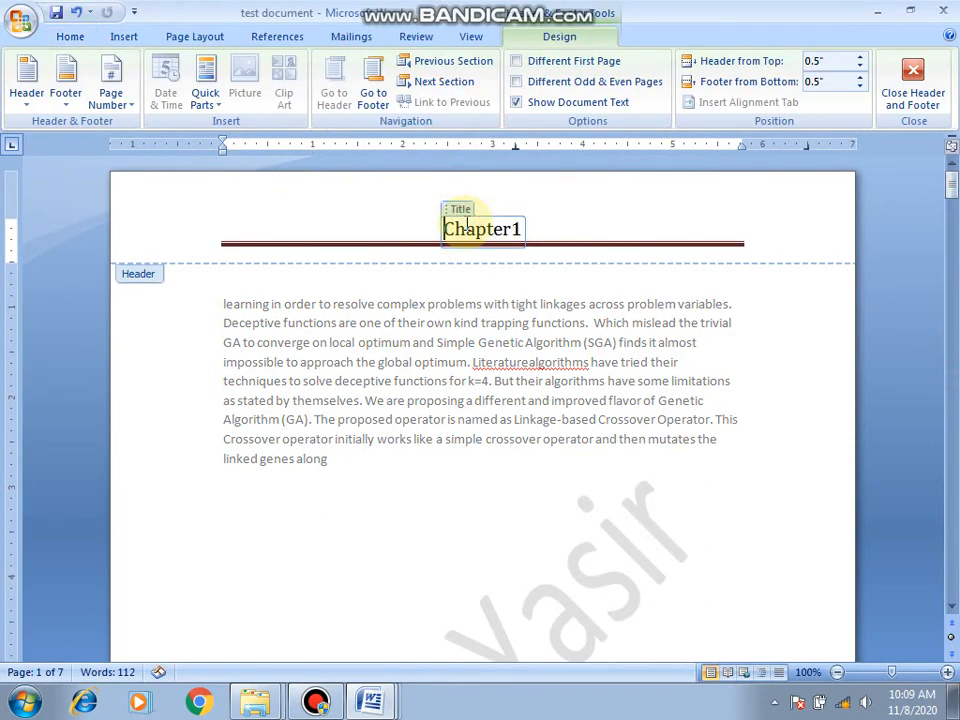
pyautogui.click(68, 105)
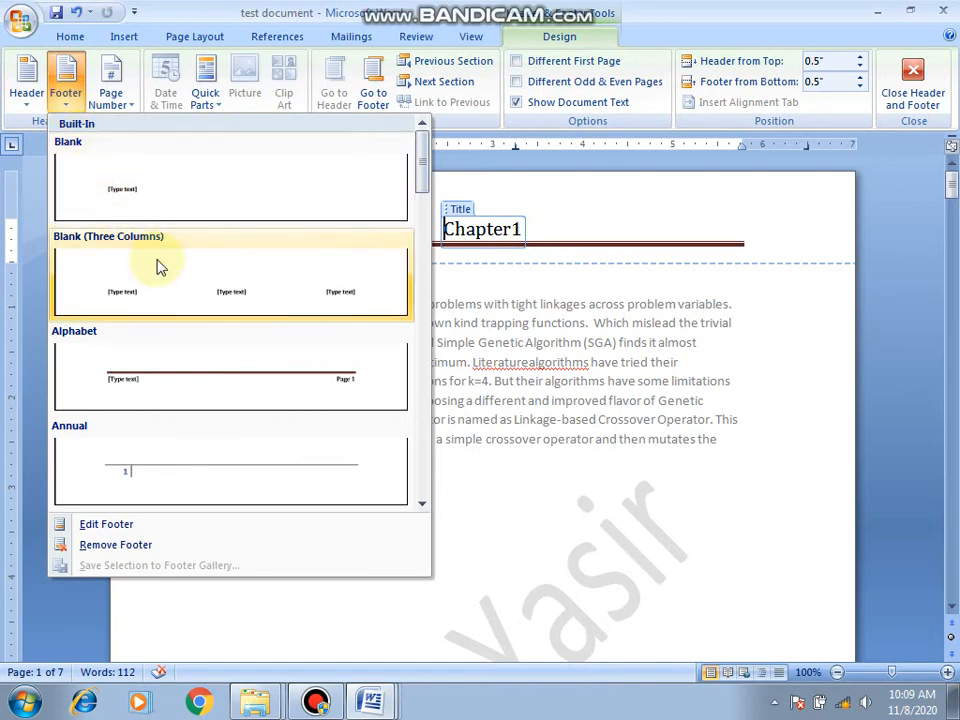
pyautogui.click(203, 381)
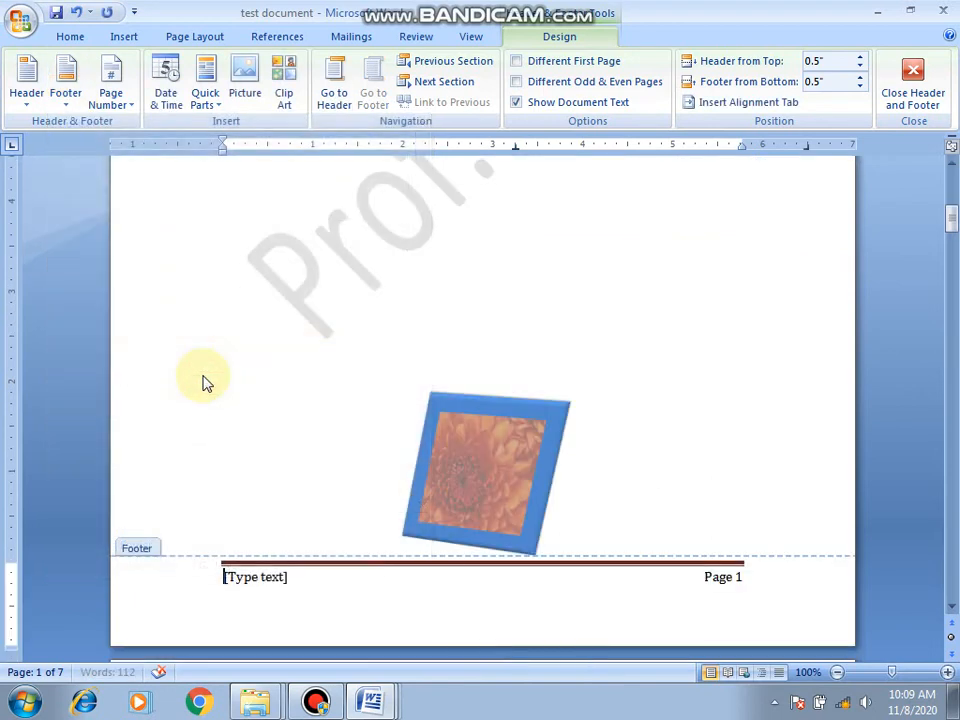
pyautogui.click(253, 585)
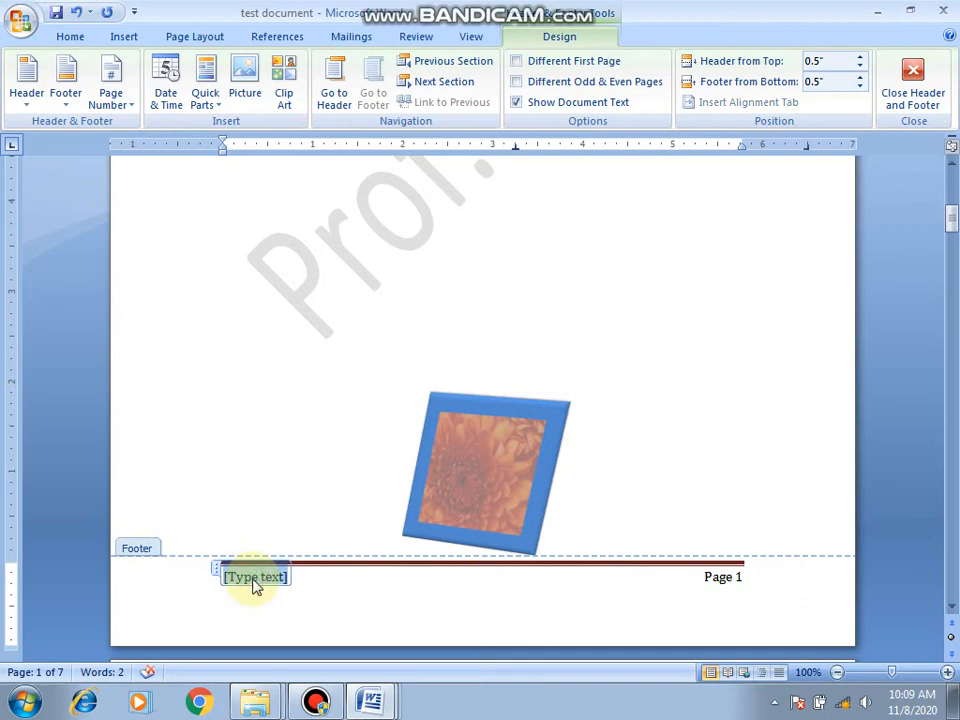
pyautogui.write('yasir')
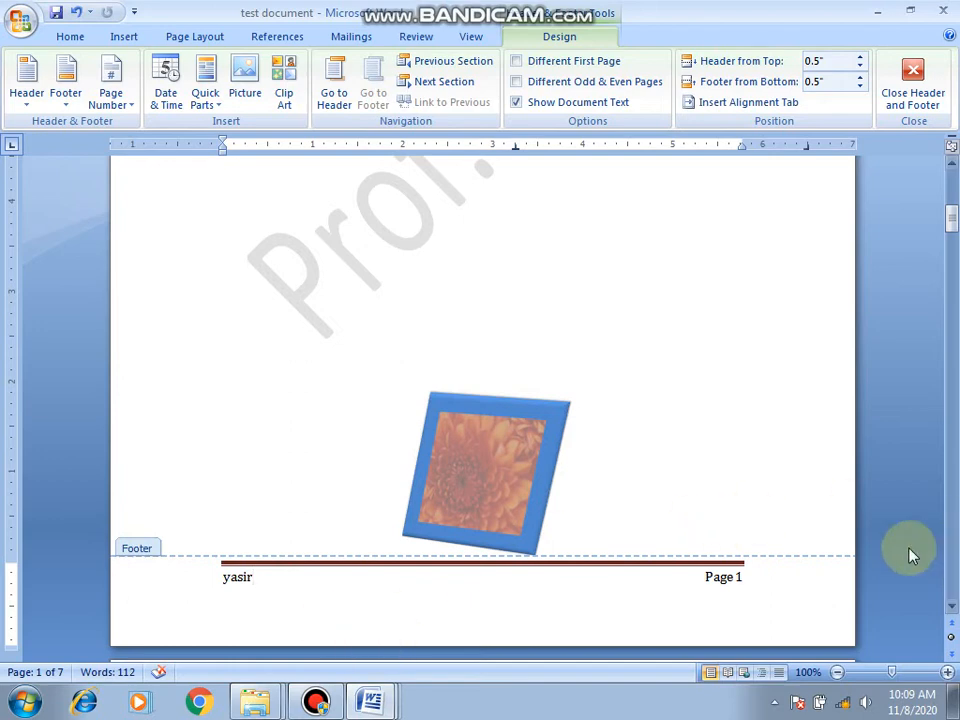
# Step: Reopen the footer on the last page and undo the accidental line added below the author's name
pyautogui.doubleClick(825, 428)
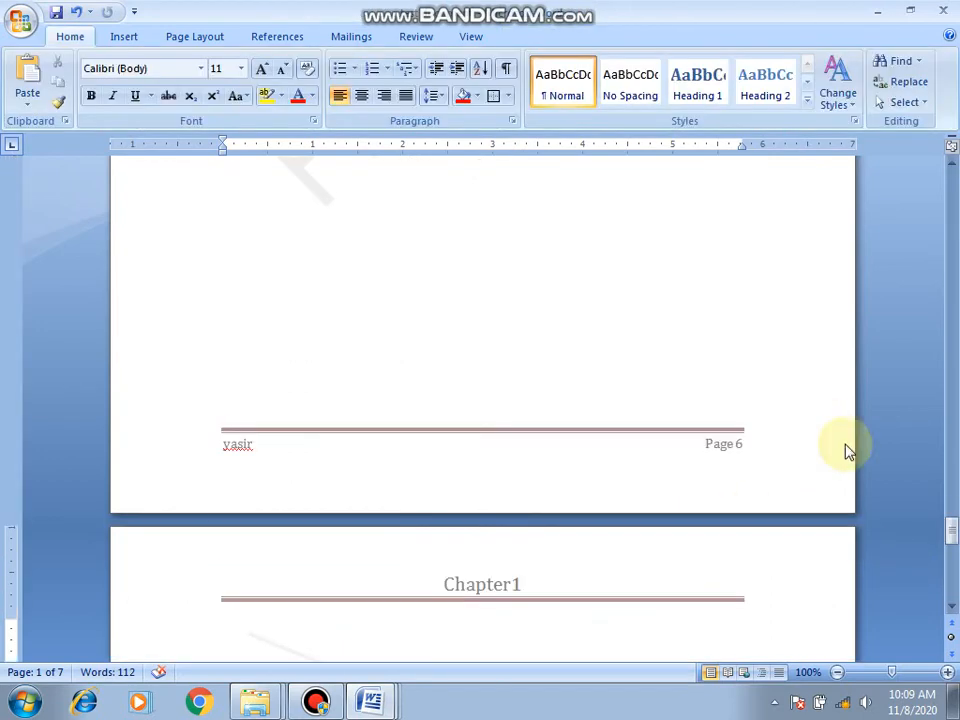
pyautogui.moveTo(952, 527); pyautogui.dragTo(951, 586)
pyautogui.doubleClick(677, 583)
pyautogui.doubleClick(680, 593)
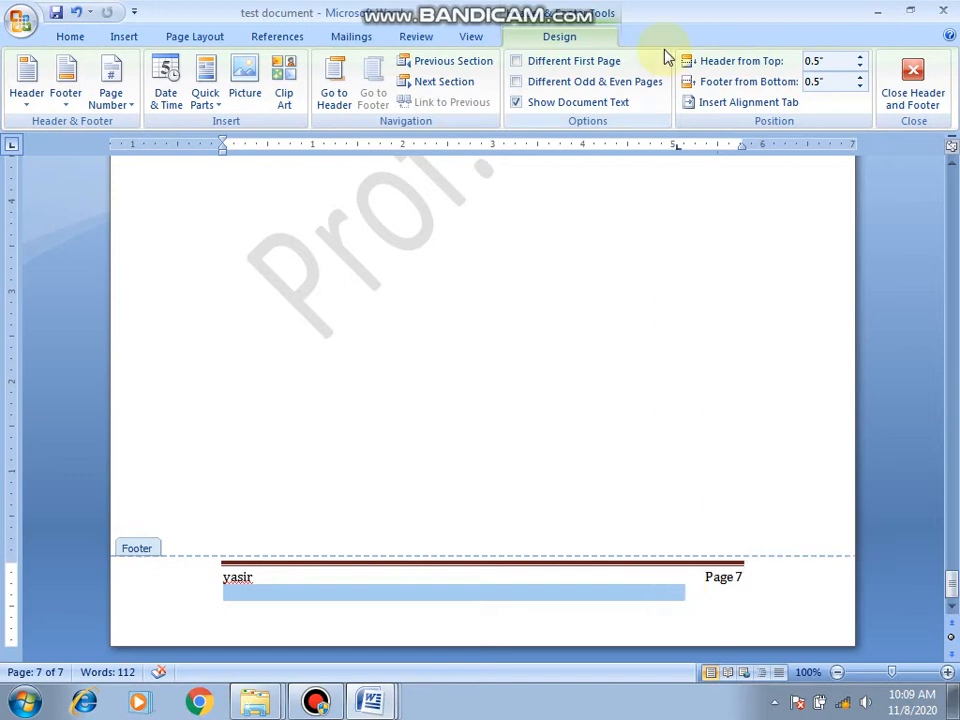
pyautogui.hotkey('ctrl', 'z')
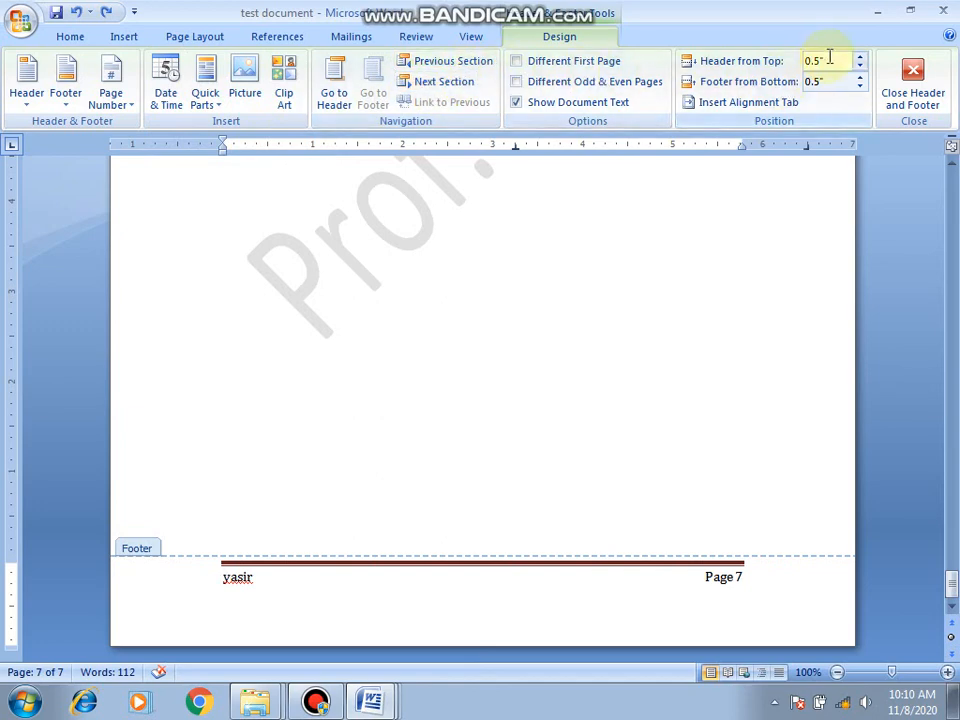
# Step: Set the header's distance from the top of the page to 1"
pyautogui.click(862, 58)
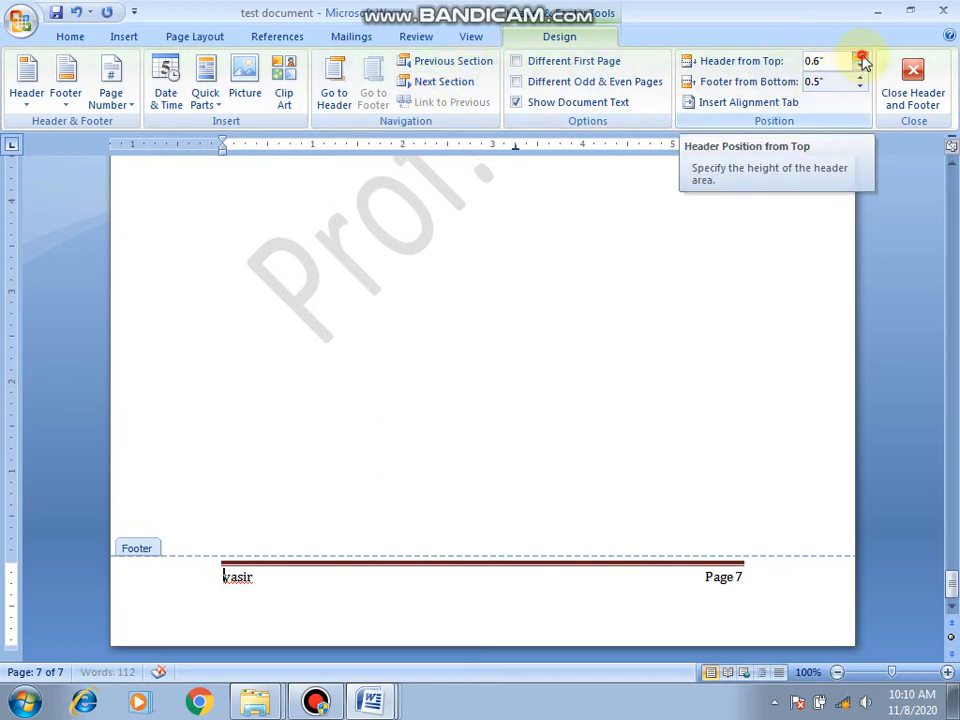
pyautogui.click(862, 58)
pyautogui.click(862, 58)
pyautogui.click(862, 58)
pyautogui.click(862, 58)
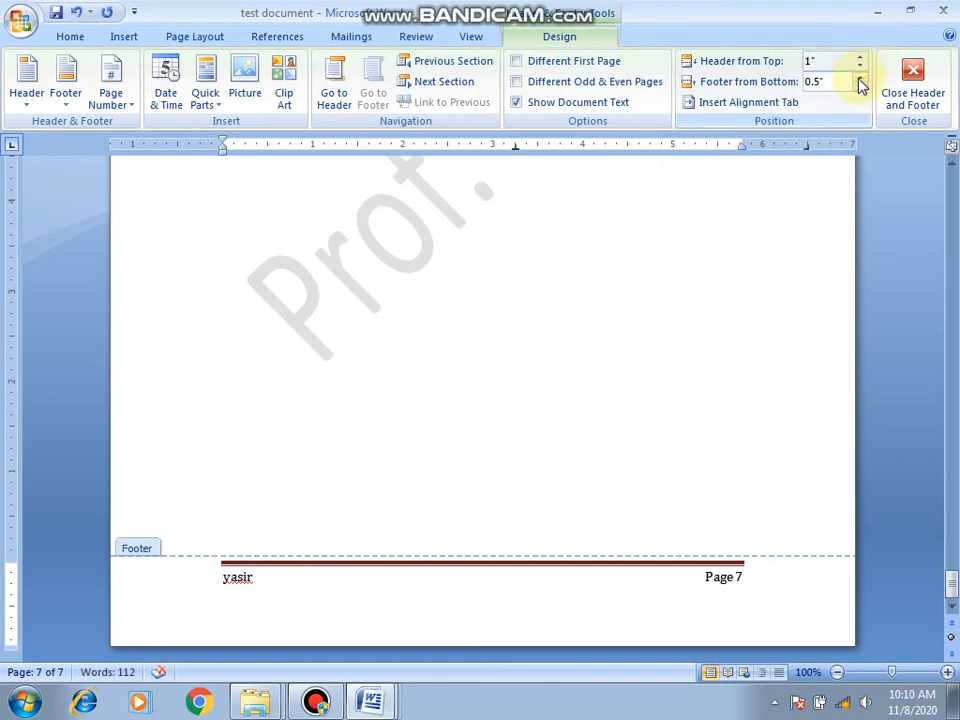
# Step: Set the footer's distance from the bottom of the page to 0.6", trying 0.3" first
pyautogui.click(860, 86)
pyautogui.click(860, 86)
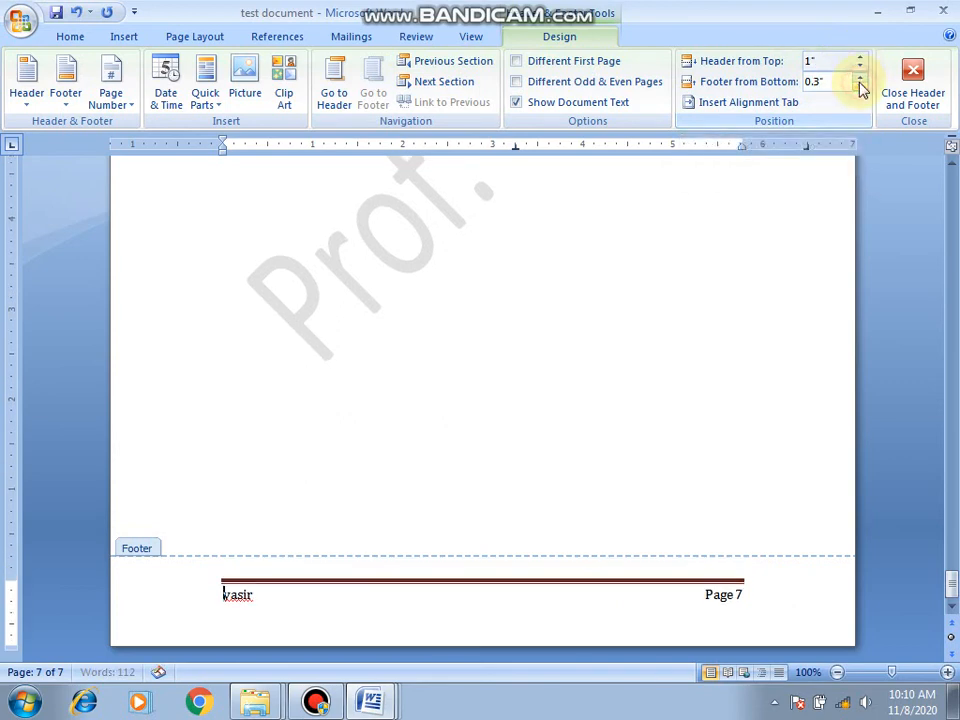
pyautogui.click(859, 77)
pyautogui.click(859, 77)
pyautogui.click(859, 77)
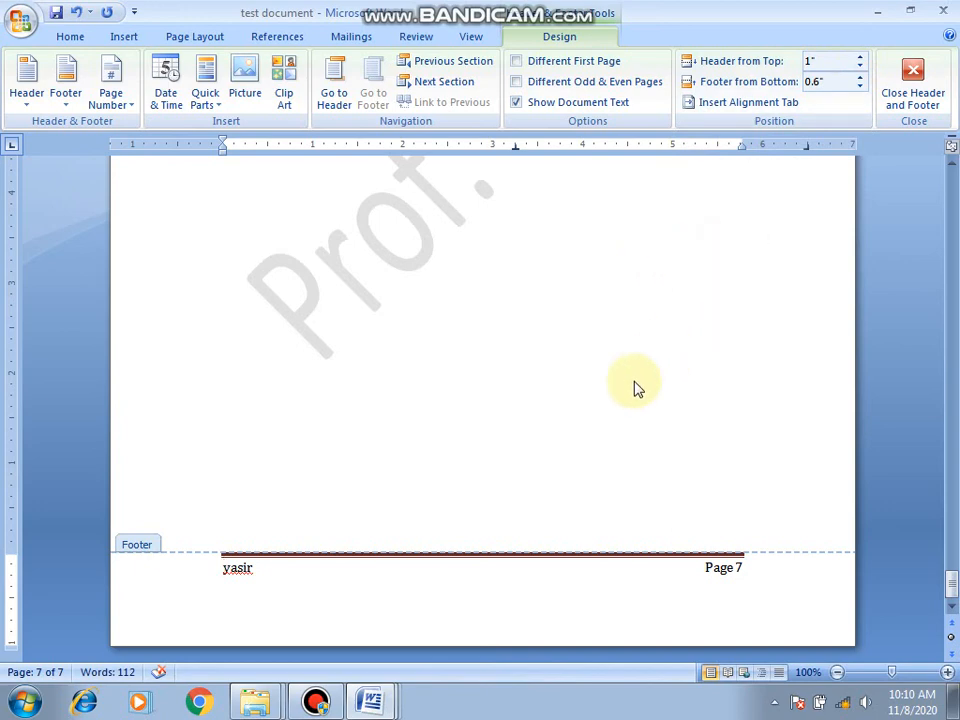
# Step: Insert a page number at the top of the page using the Plain Number 1 design and leave the header
pyautogui.moveTo(558, 7)
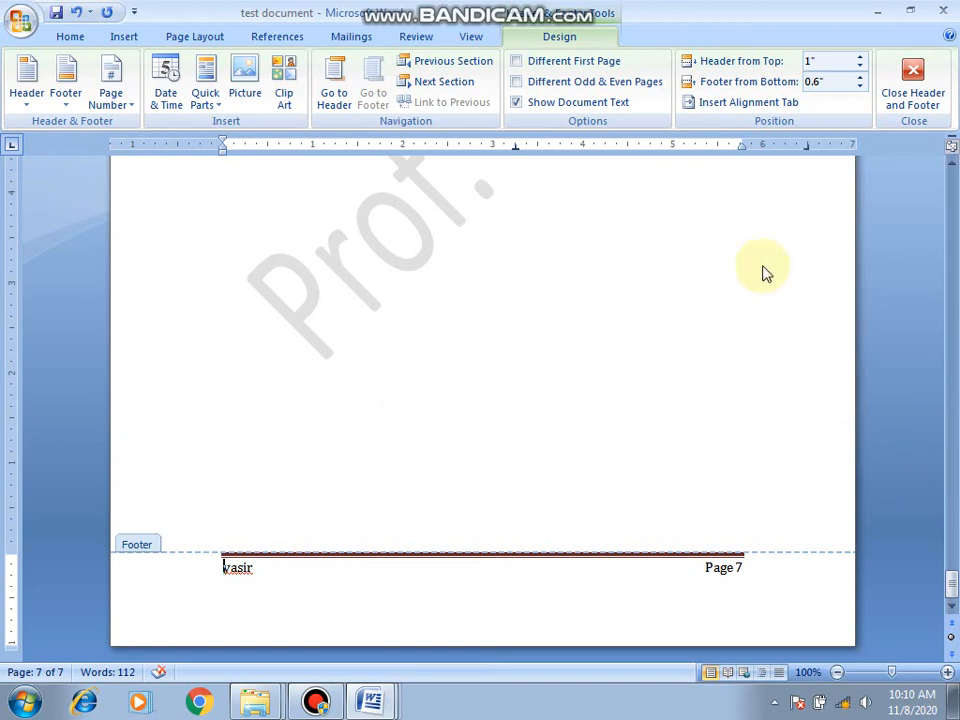
pyautogui.click(124, 37)
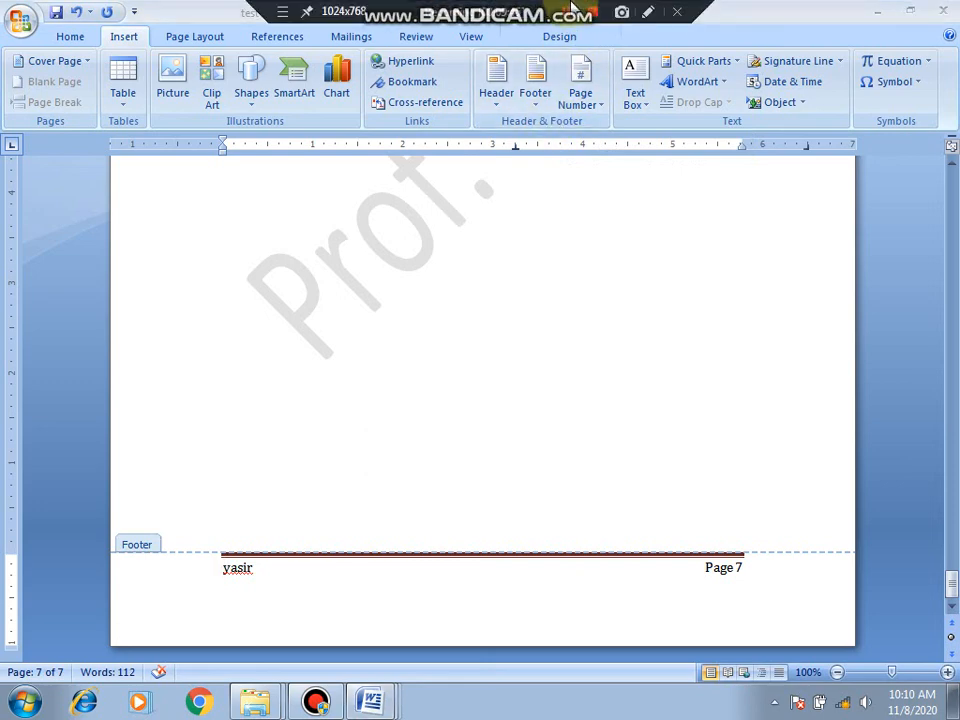
pyautogui.click(585, 102)
pyautogui.moveTo(624, 133)
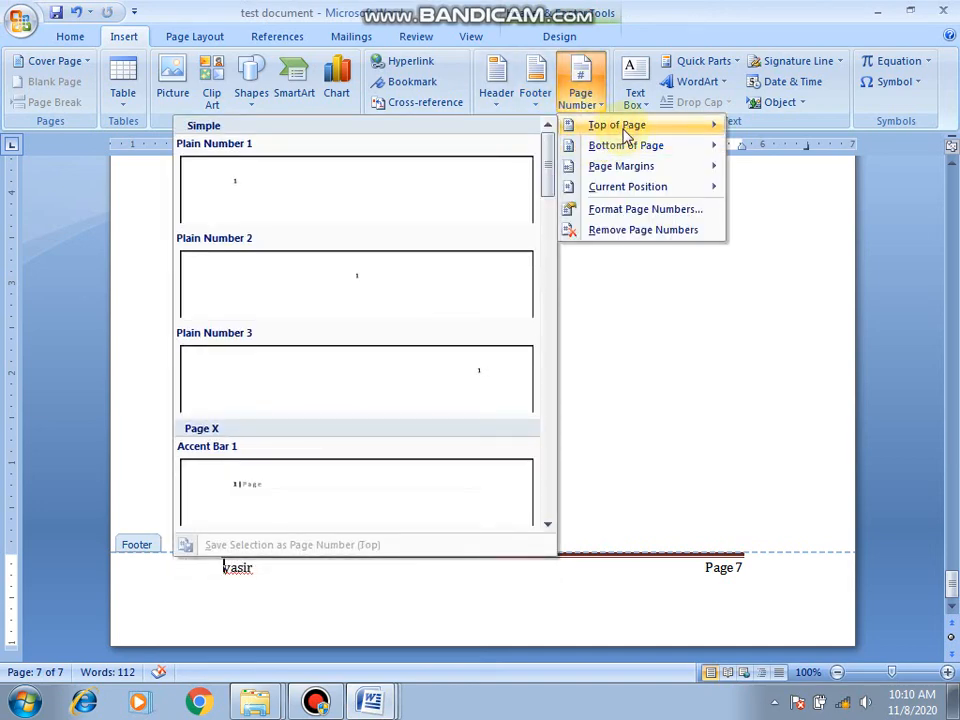
pyautogui.click(425, 178)
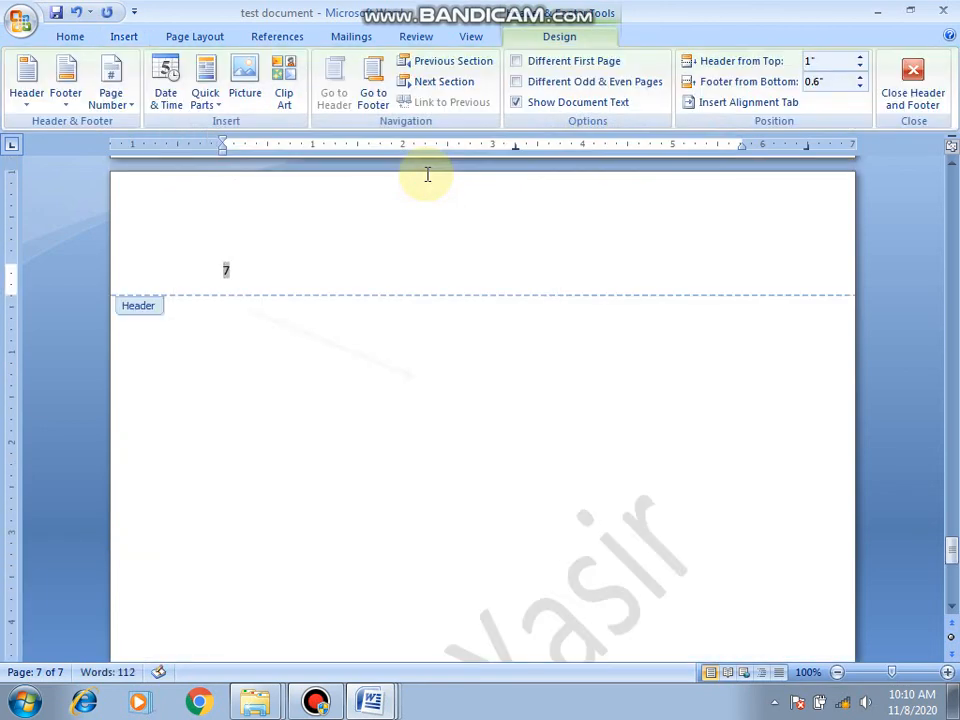
pyautogui.doubleClick(729, 413)
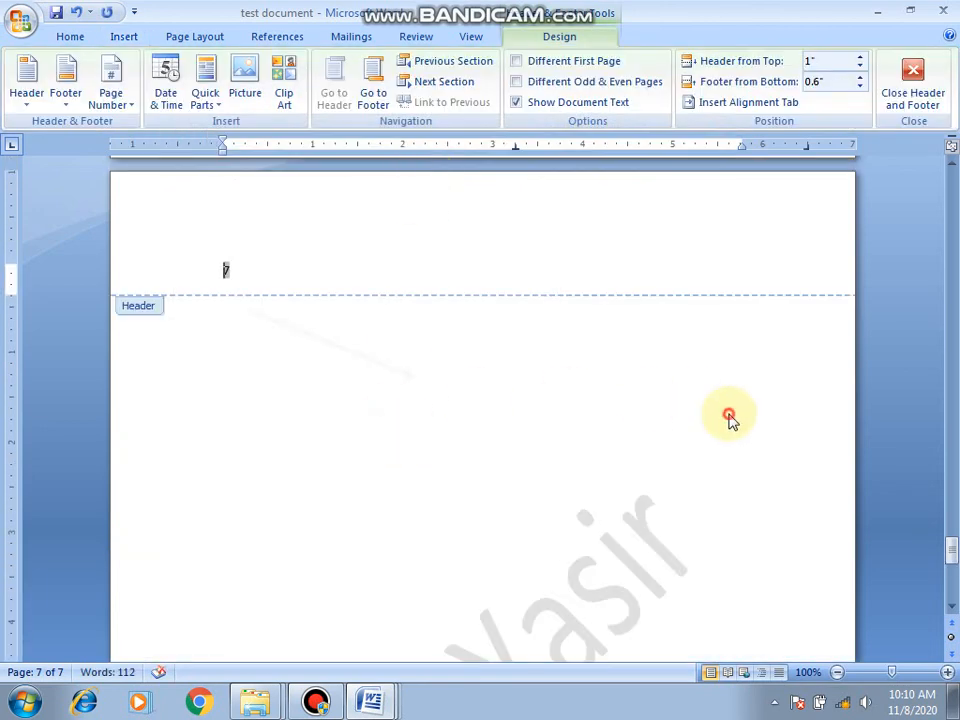